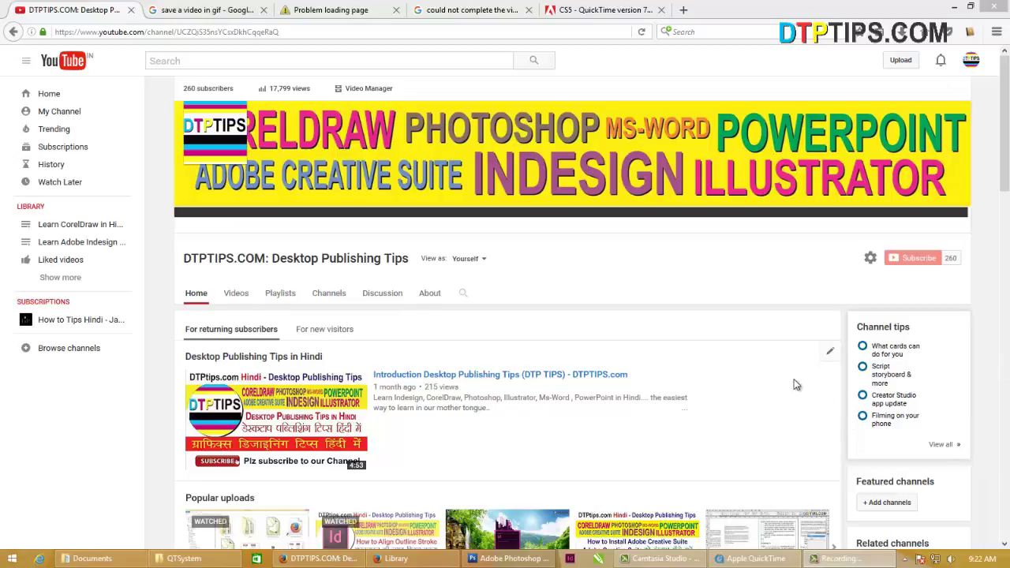
- Bring Photoshop's seven-layer bicycle document forward and select the Move tool
{"action": "left_click", "coordinate": [508, 559]}
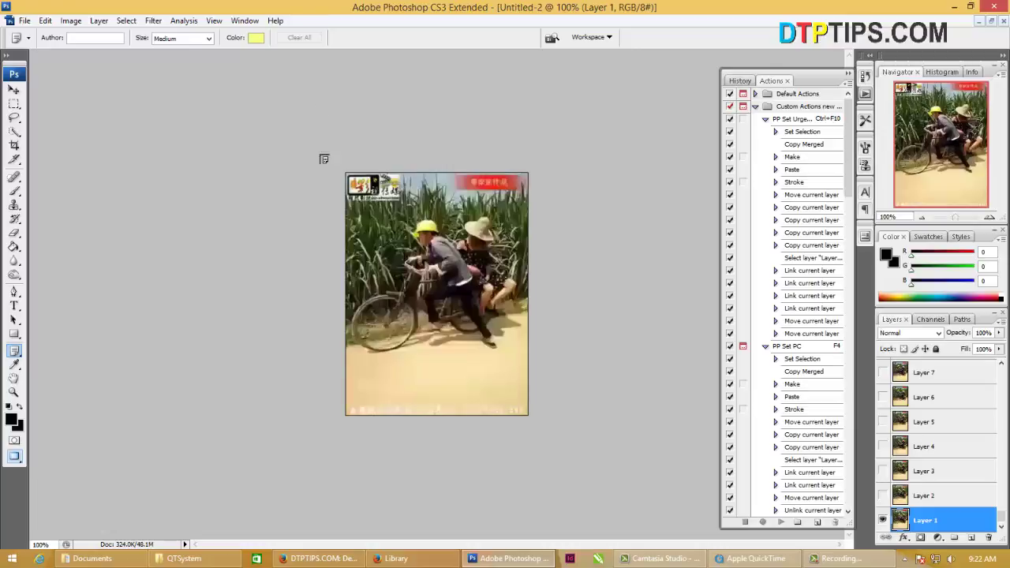
{"action": "left_click", "coordinate": [13, 91]}
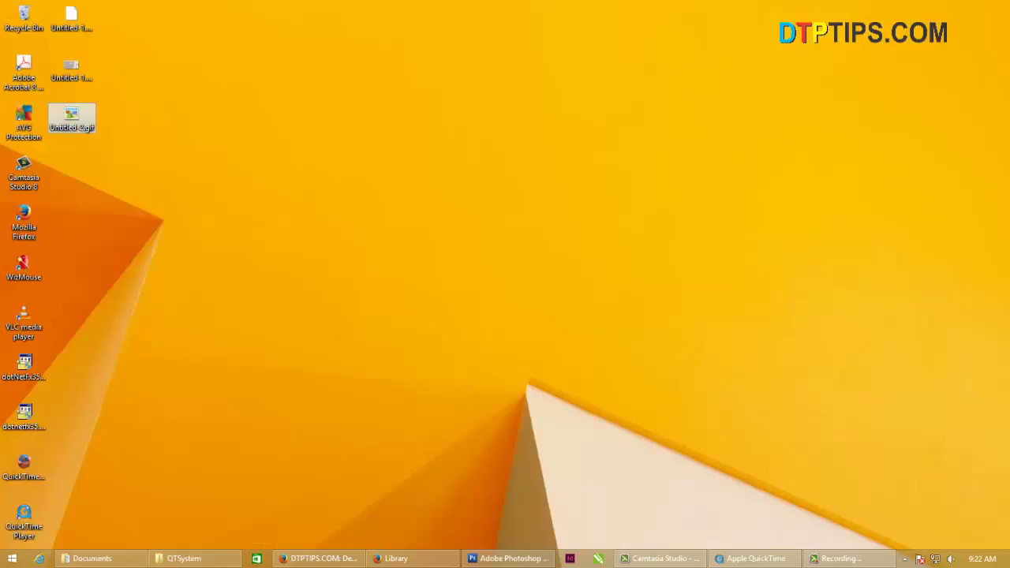
- Play Untitled-2.gif in Internet Explorer, then minimize the browser back to the desktop
{"action": "double_click", "coordinate": [73, 122]}
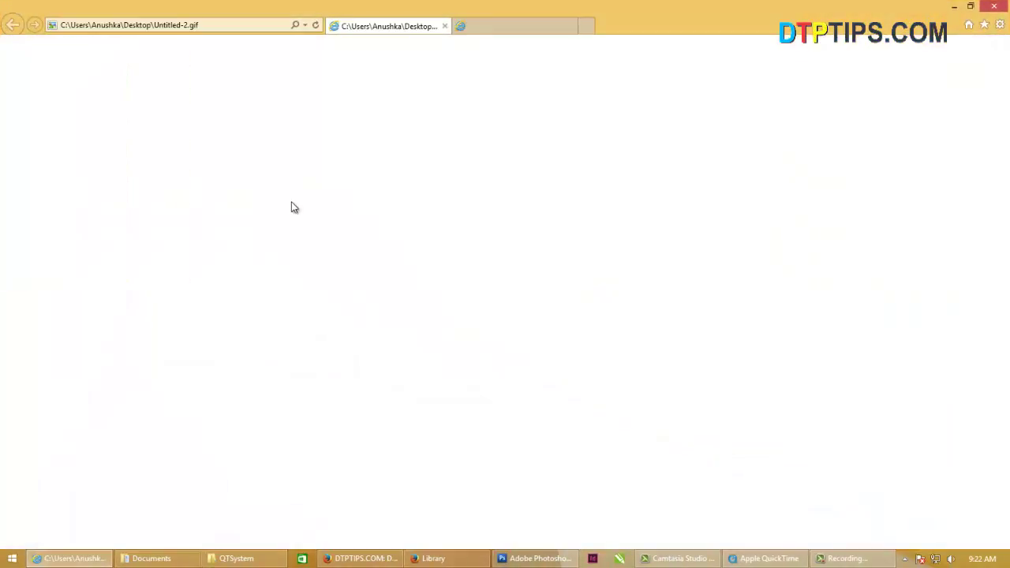
{"action": "left_click", "coordinate": [341, 23]}
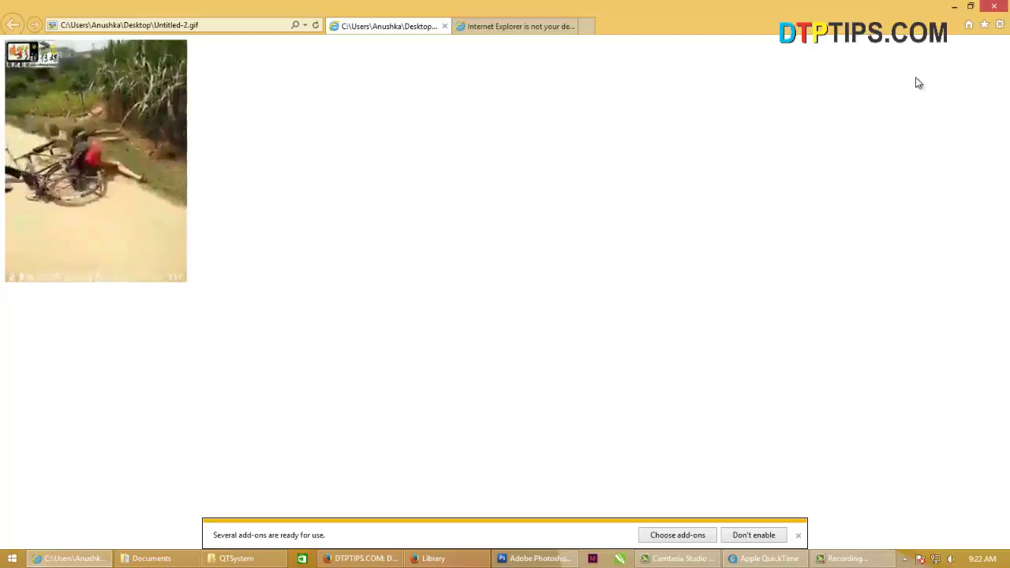
{"action": "left_click", "coordinate": [955, 7]}
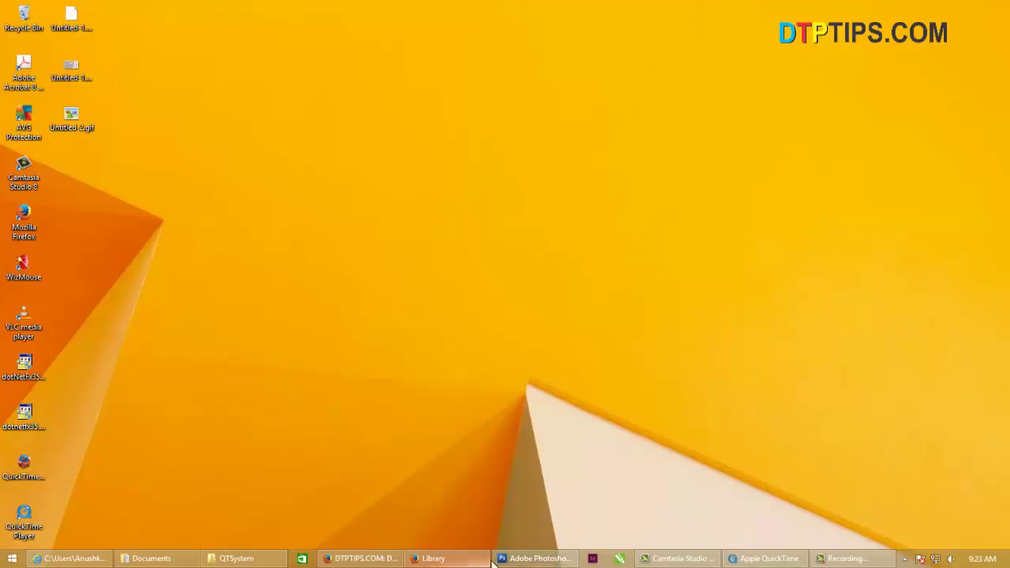
- Close the Untitled-2 document in Photoshop without saving changes
{"action": "left_click", "coordinate": [540, 559]}
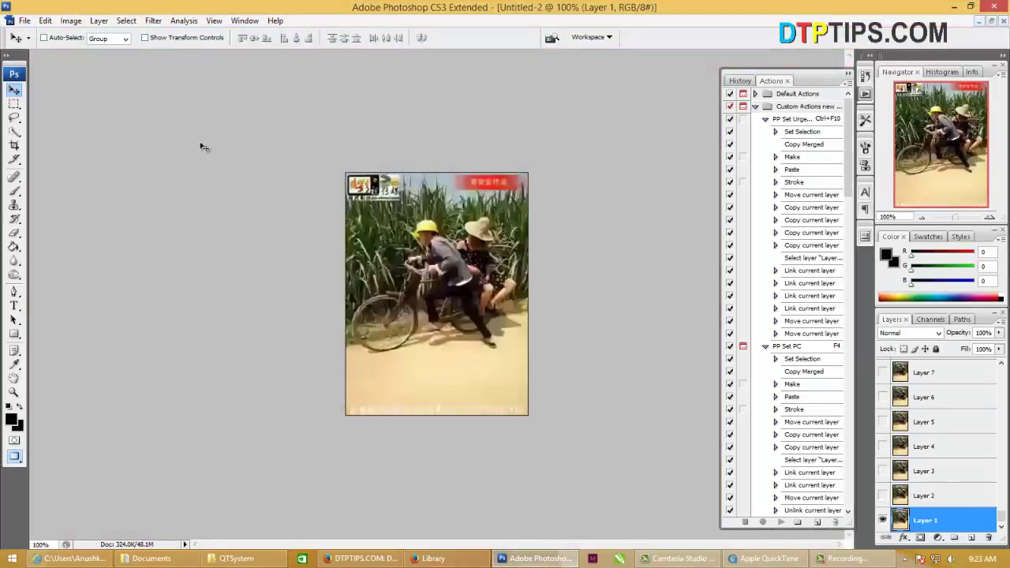
{"action": "left_click", "coordinate": [979, 21]}
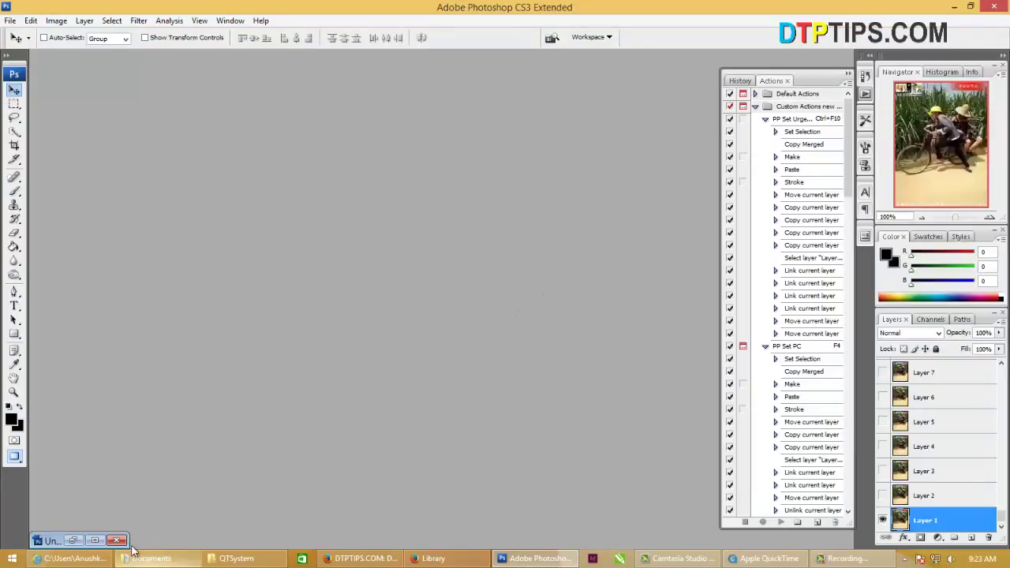
{"action": "left_click", "coordinate": [117, 540]}
{"action": "left_click", "coordinate": [520, 221]}
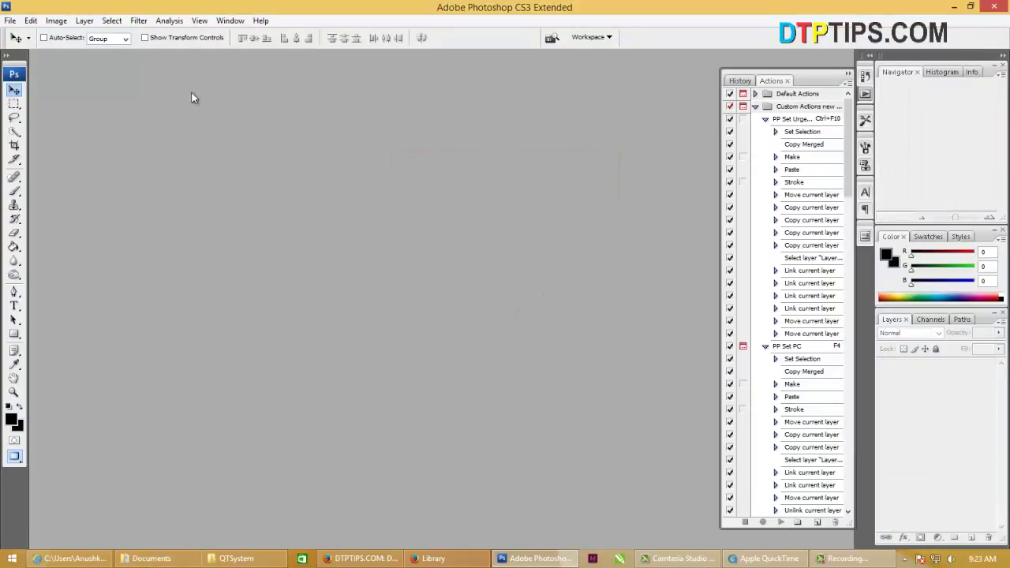
- Import VID-20161006-WA0011.mpg with Video Frames to Layers and load it
{"action": "left_click", "coordinate": [10, 20]}
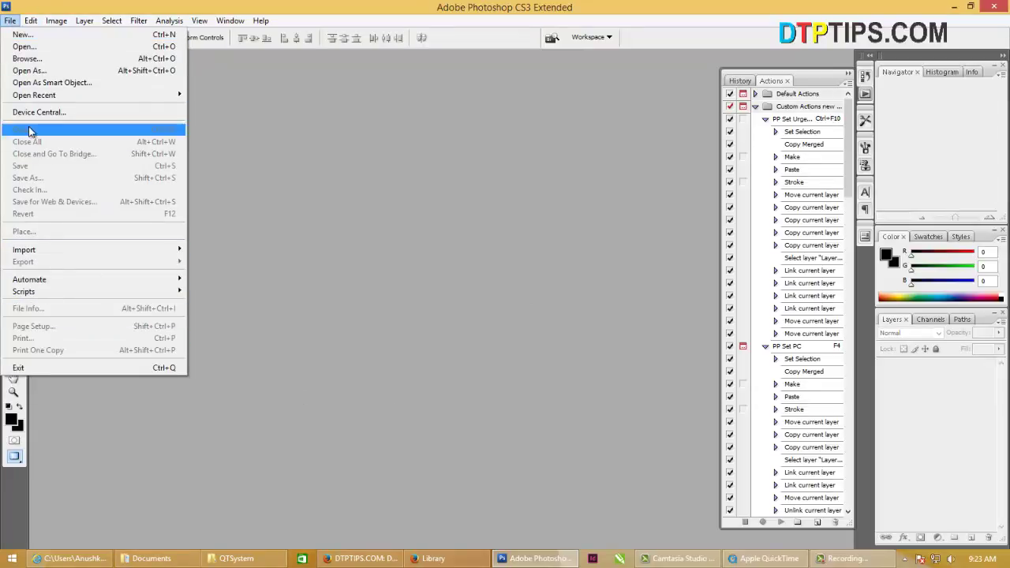
{"action": "mouse_move", "coordinate": [24, 249]}
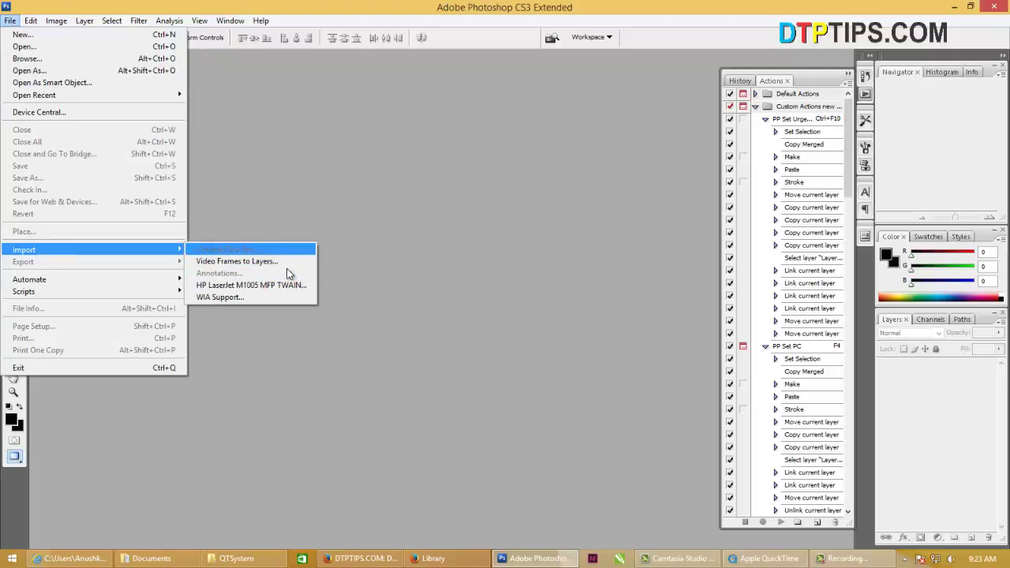
{"action": "left_click", "coordinate": [220, 265]}
{"action": "left_click_drag", "start_coordinate": [422, 98], "coordinate": [251, 94]}
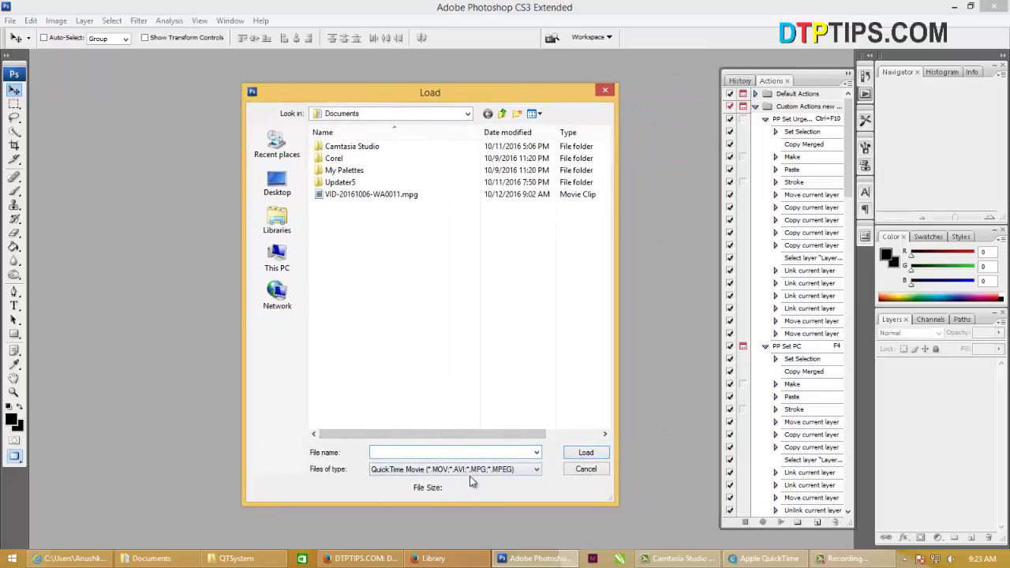
{"action": "left_click", "coordinate": [540, 469]}
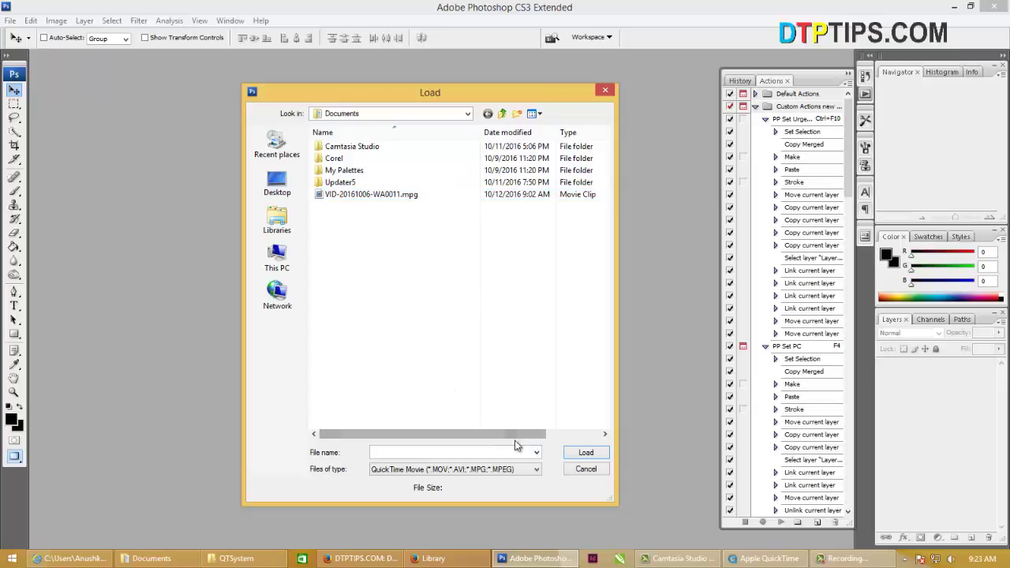
{"action": "left_click", "coordinate": [359, 193]}
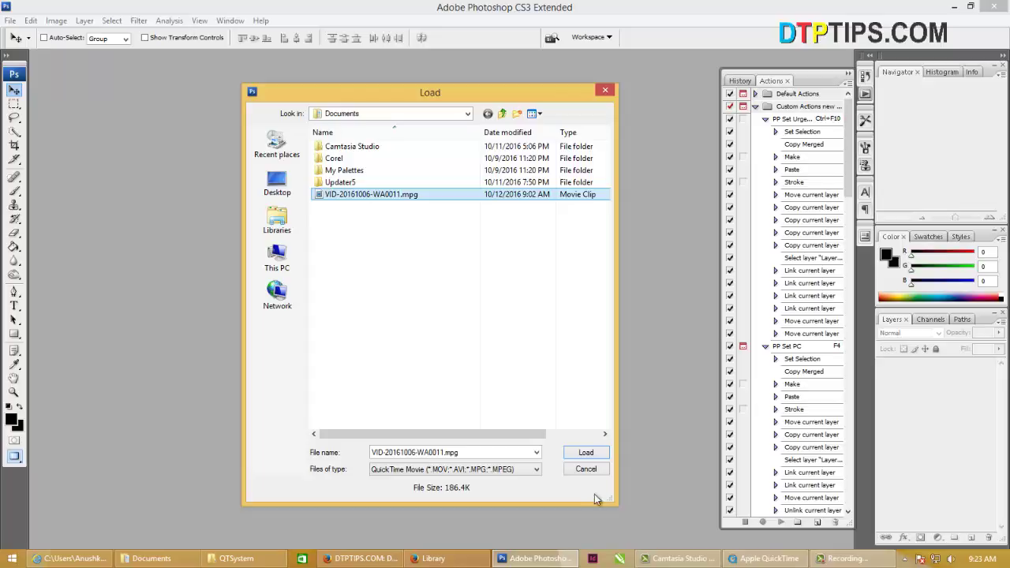
{"action": "left_click", "coordinate": [585, 453]}
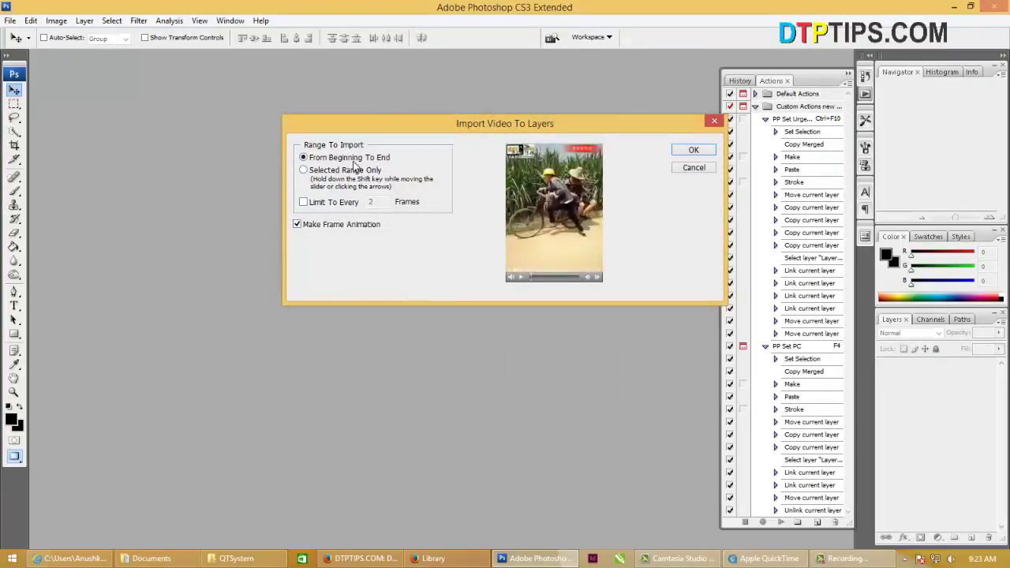
- Import the whole clip from beginning to end as 153 frame layers in Untitled-3
{"action": "left_click", "coordinate": [304, 170]}
{"action": "left_click", "coordinate": [304, 157]}
{"action": "left_click", "coordinate": [692, 151]}
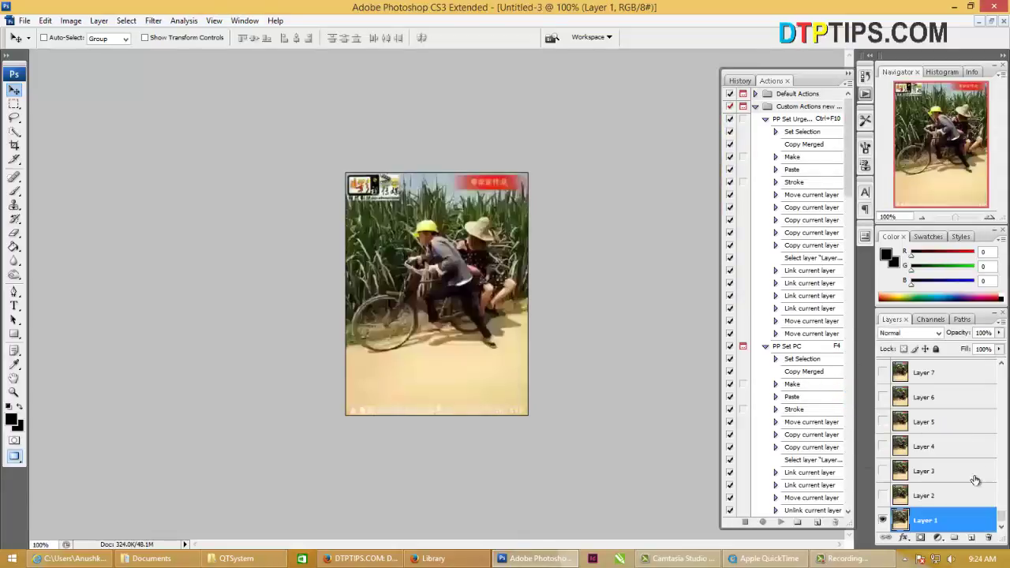
{"action": "left_click_drag", "start_coordinate": [1001, 518], "coordinate": [1004, 372]}
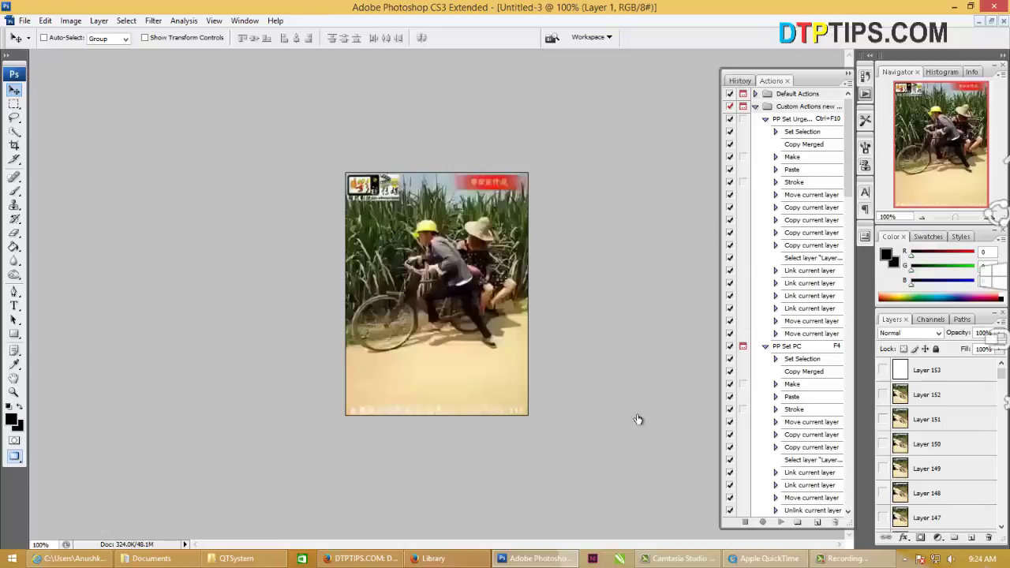
- Open the recent file Untitled-1.psd
{"action": "left_click", "coordinate": [25, 20]}
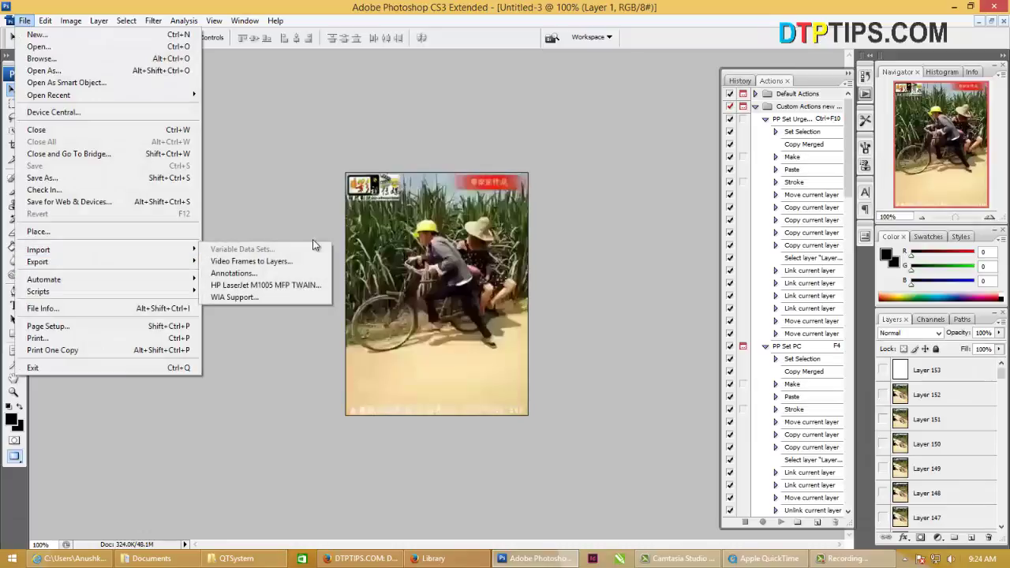
{"action": "left_click", "coordinate": [218, 7]}
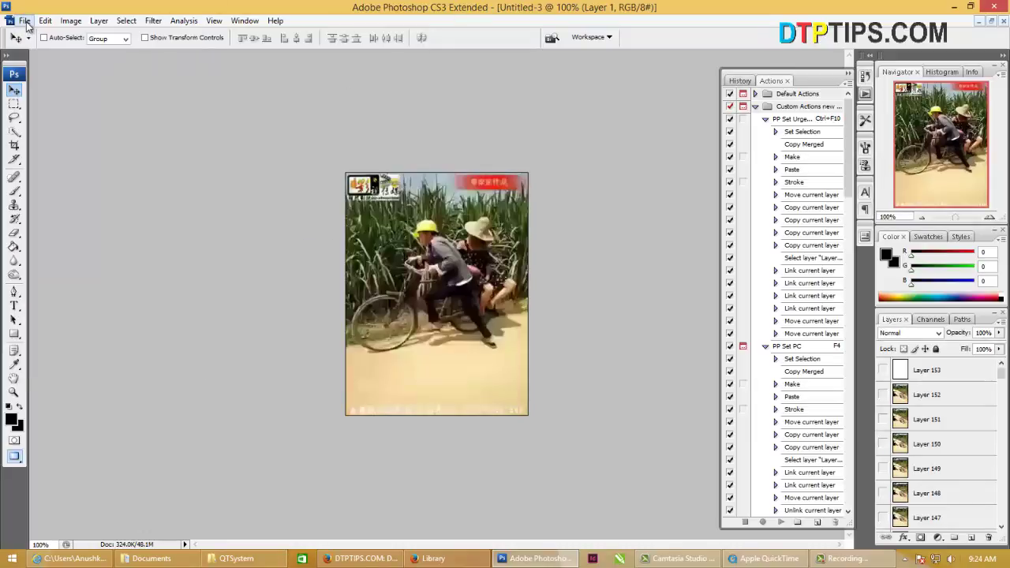
{"action": "left_click", "coordinate": [24, 20]}
{"action": "mouse_move", "coordinate": [49, 95]}
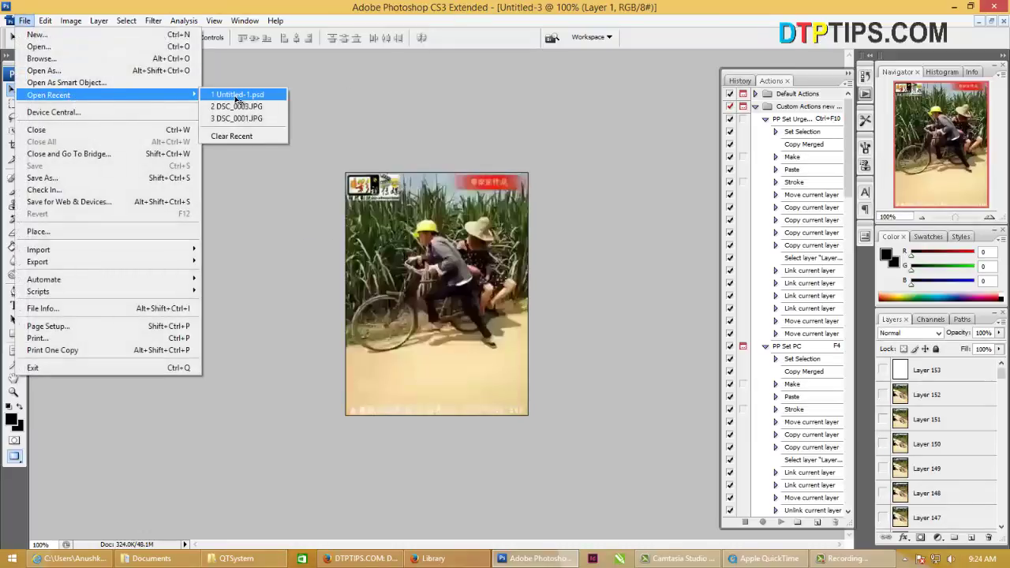
{"action": "left_click", "coordinate": [237, 95]}
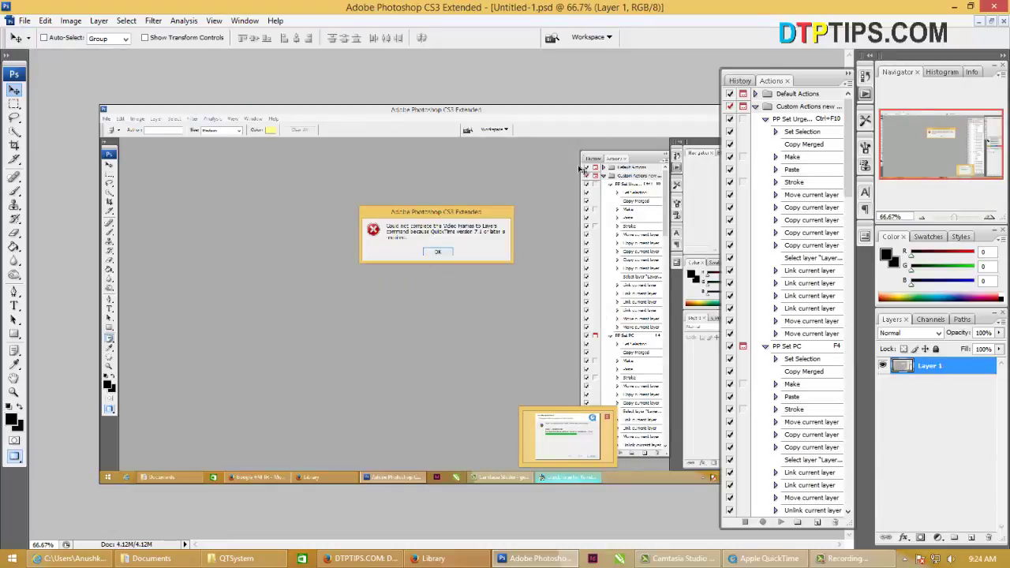
- Zoom in on the QuickTime 7.1 error message, then return to the browser
{"action": "key", "text": "z"}
{"action": "left_click_drag", "start_coordinate": [311, 171], "coordinate": [562, 294]}
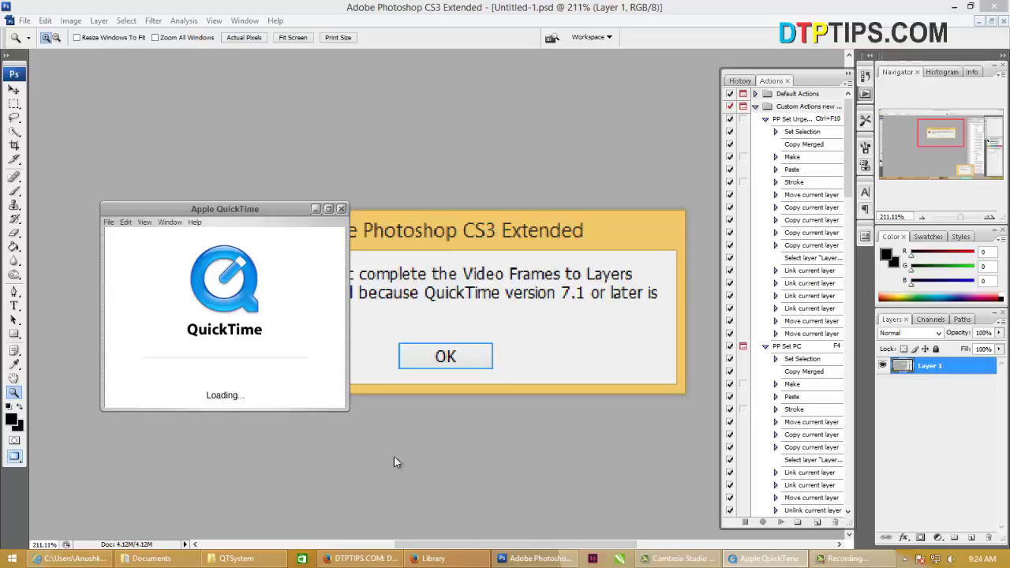
{"action": "left_click", "coordinate": [361, 558]}
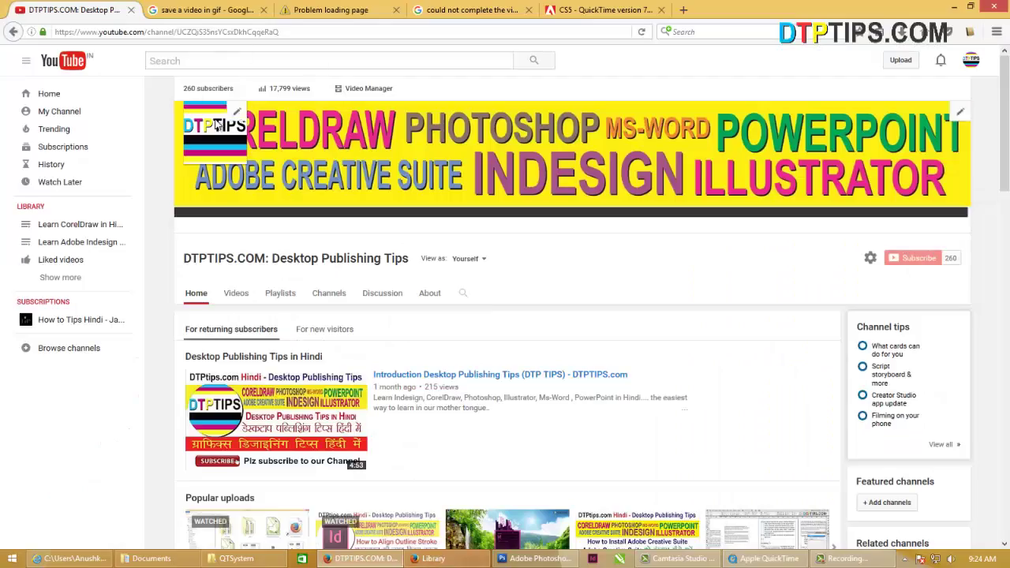
- Search Google for 'quick time player' and open Apple's QuickTime 7.7.9 for Windows download page
{"action": "left_click", "coordinate": [683, 9]}
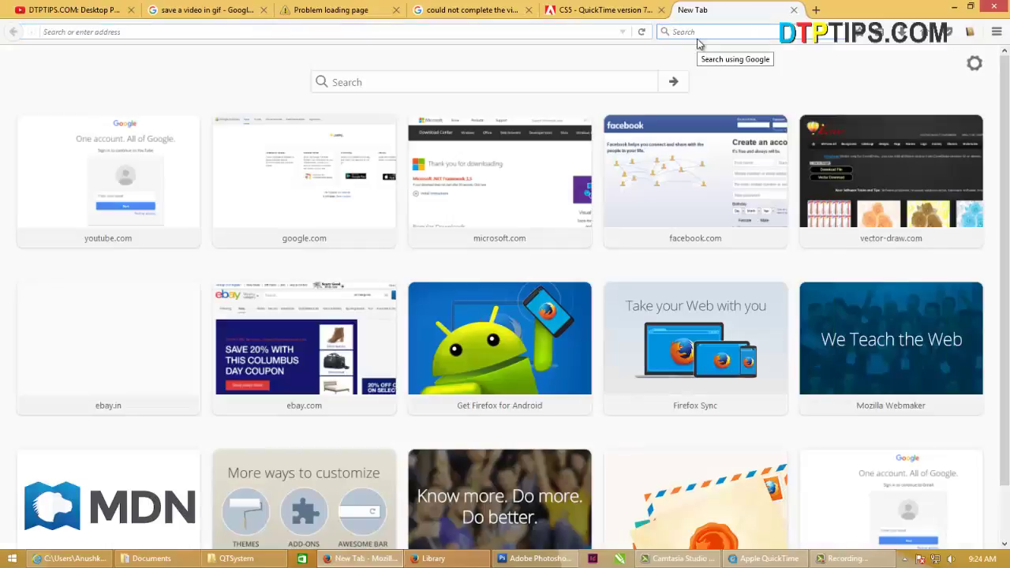
{"action": "left_click", "coordinate": [697, 35]}
{"action": "type", "text": "quick tim"}
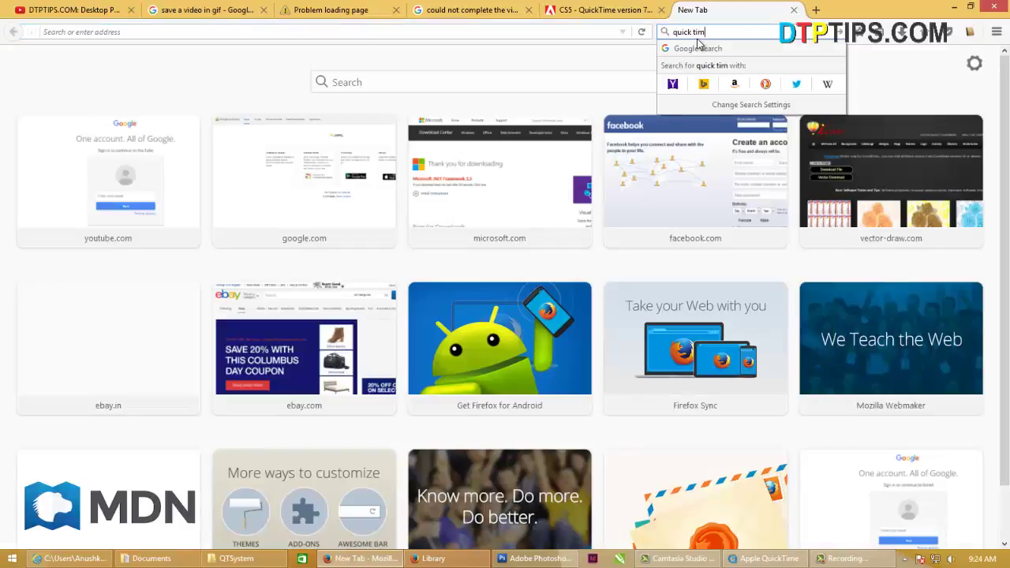
{"action": "type", "text": "e player"}
{"action": "key", "text": "Return"}
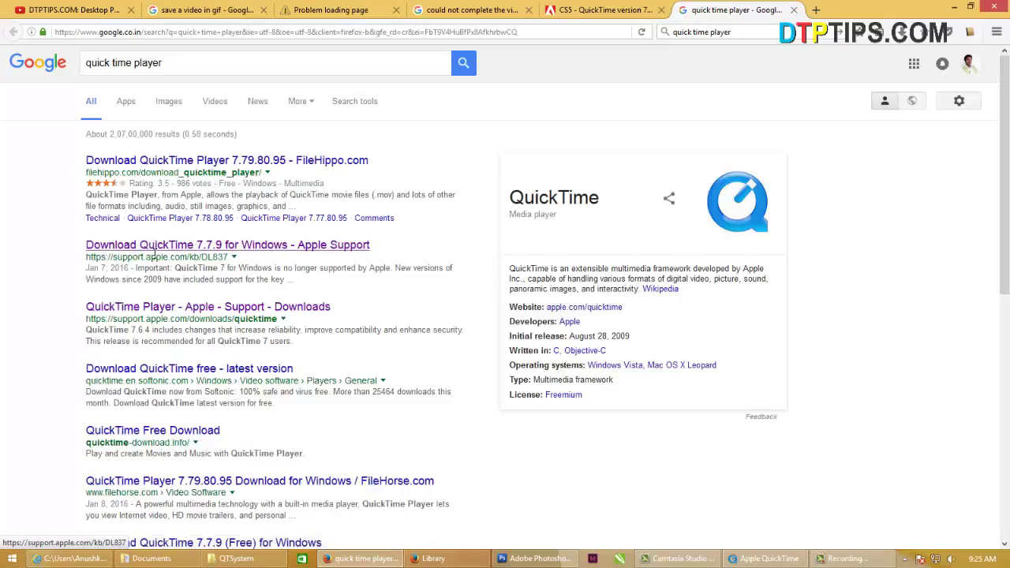
{"action": "left_click_drag", "start_coordinate": [113, 256], "coordinate": [206, 257]}
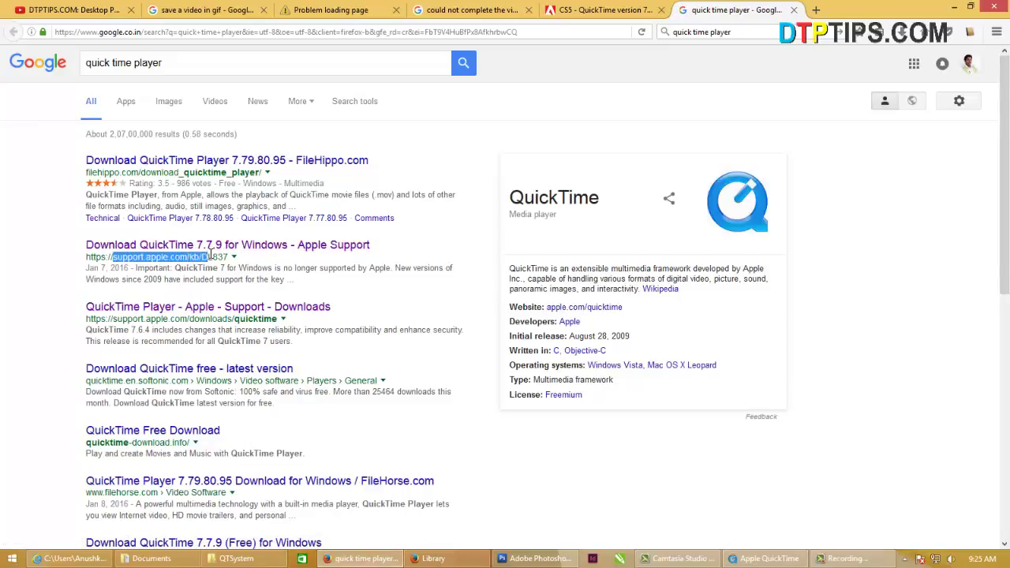
{"action": "left_click", "coordinate": [277, 245]}
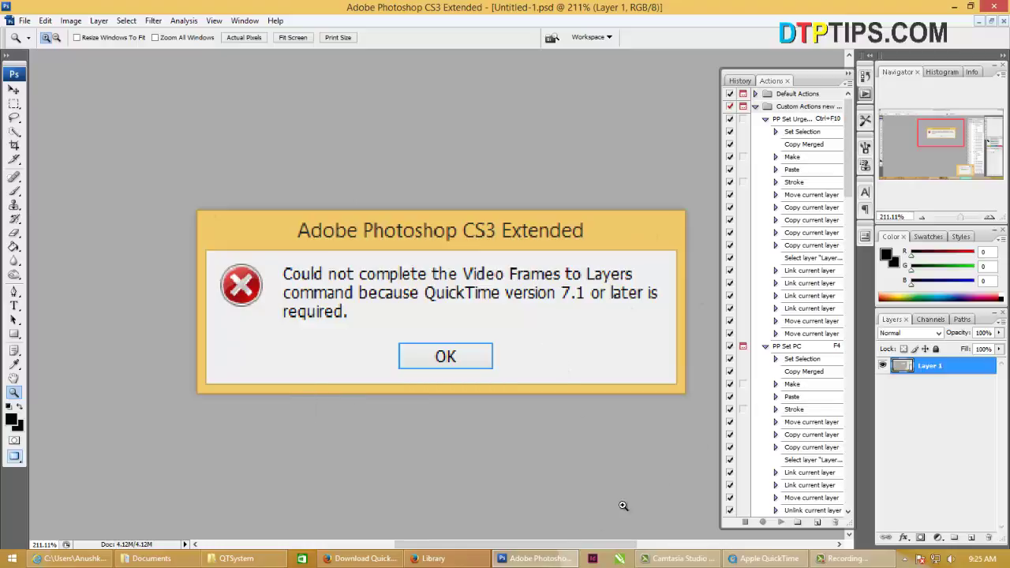
- Show the QTSystem folder under Program Files (x86) QuickTime and bring up the Run box
{"action": "left_click", "coordinate": [237, 558]}
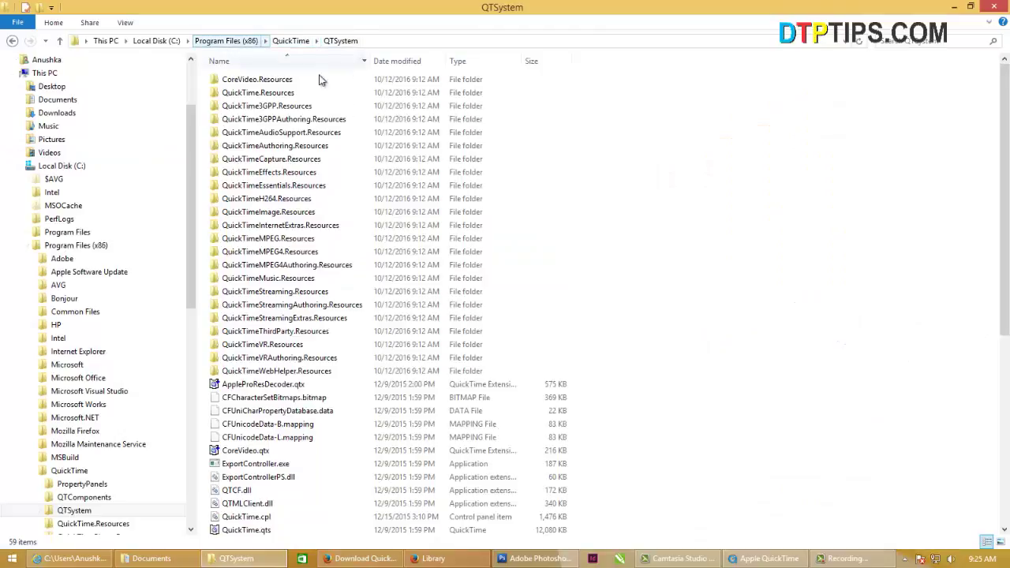
{"action": "left_click", "coordinate": [769, 558]}
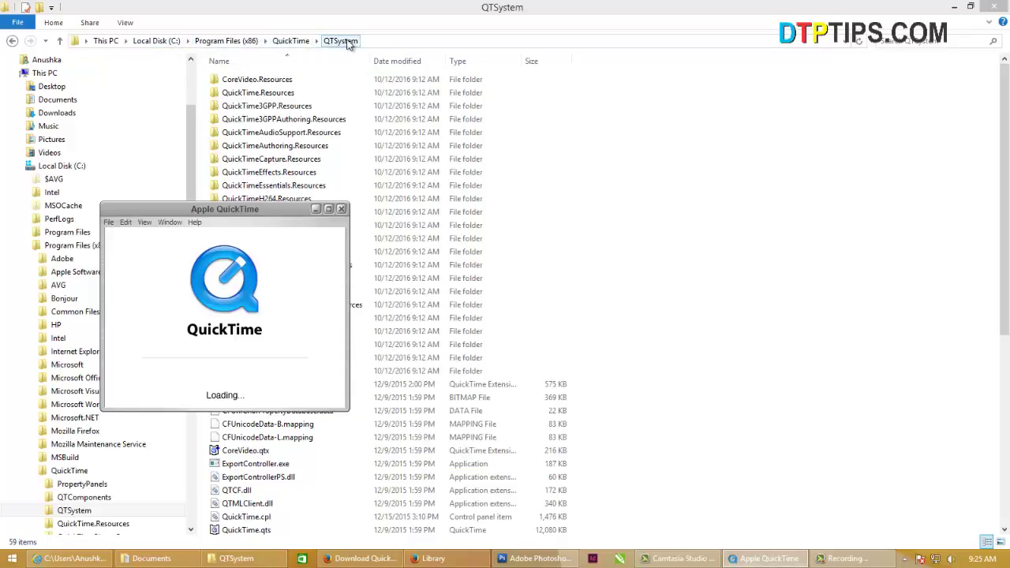
{"action": "left_click", "coordinate": [296, 41]}
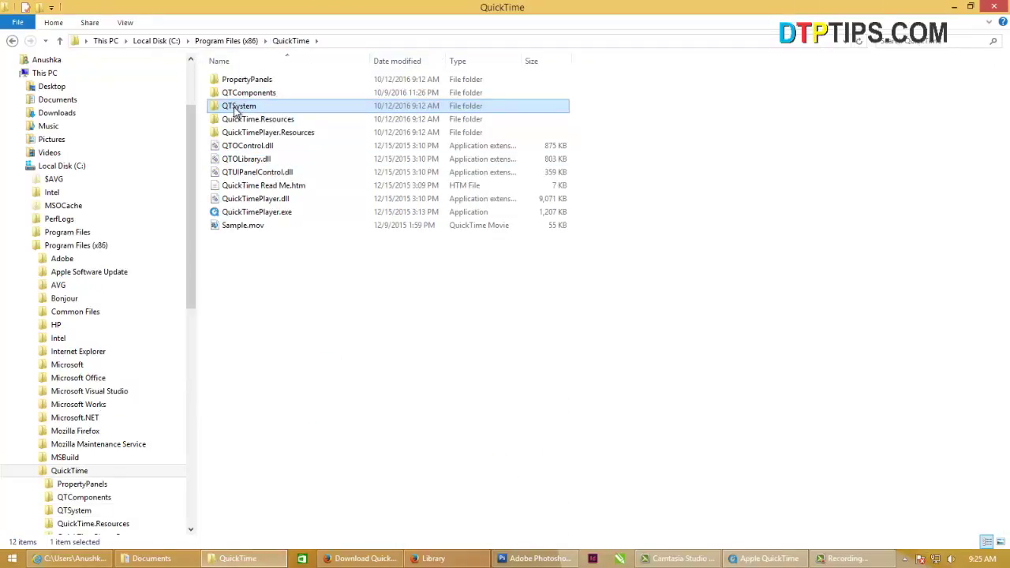
{"action": "double_click", "coordinate": [236, 109]}
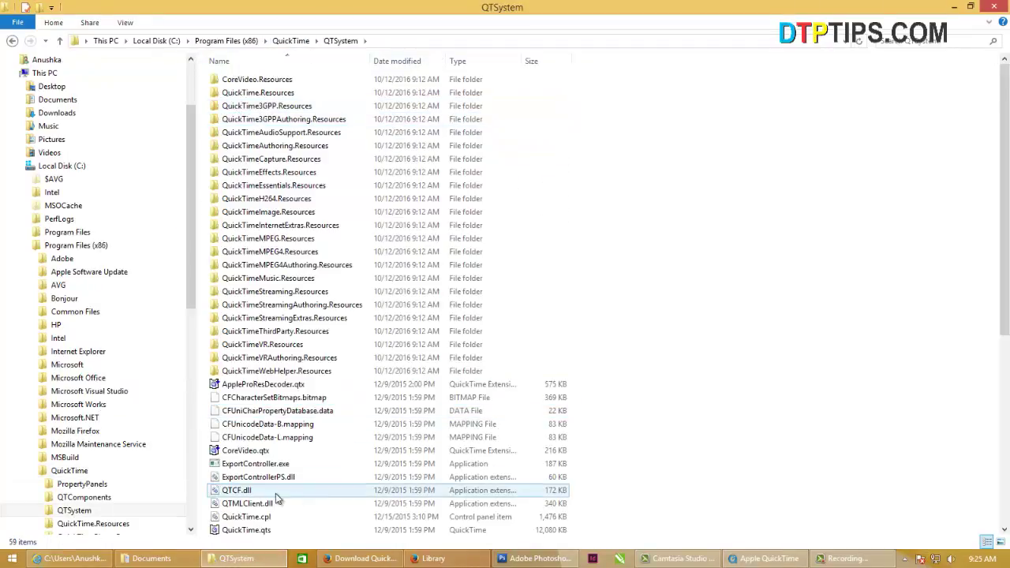
{"action": "mouse_move", "coordinate": [237, 490]}
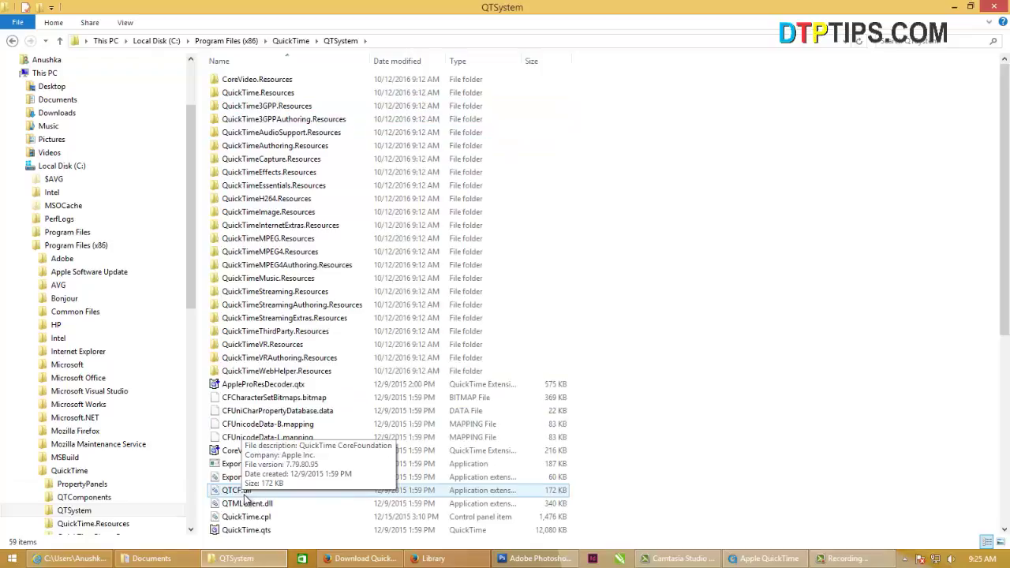
{"action": "key", "text": "super+r"}
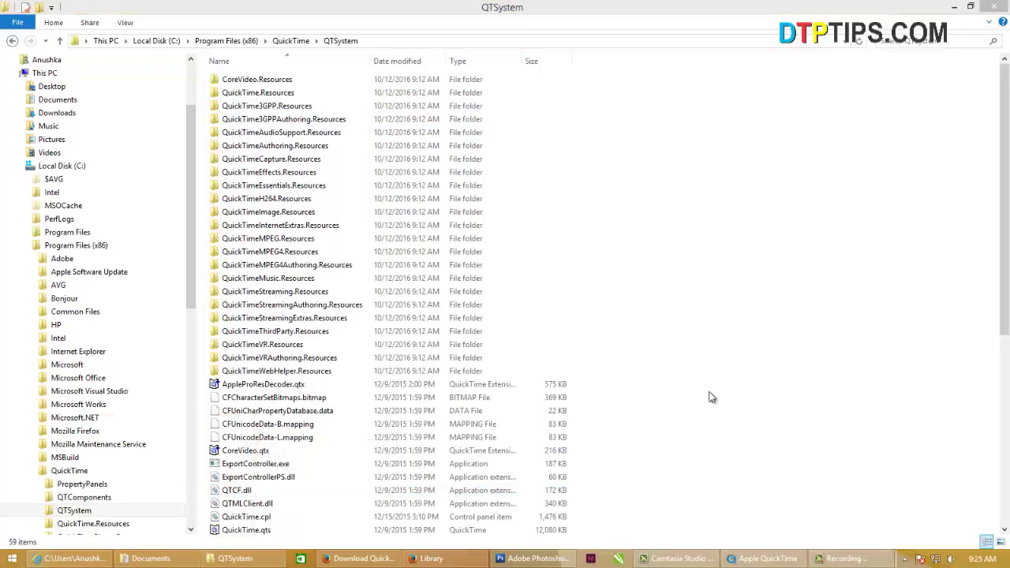
- Note Qtcf.dll in Notepad, then move Explorer to the Adobe folder in Program Files (x86)
{"action": "type", "text": "note"}
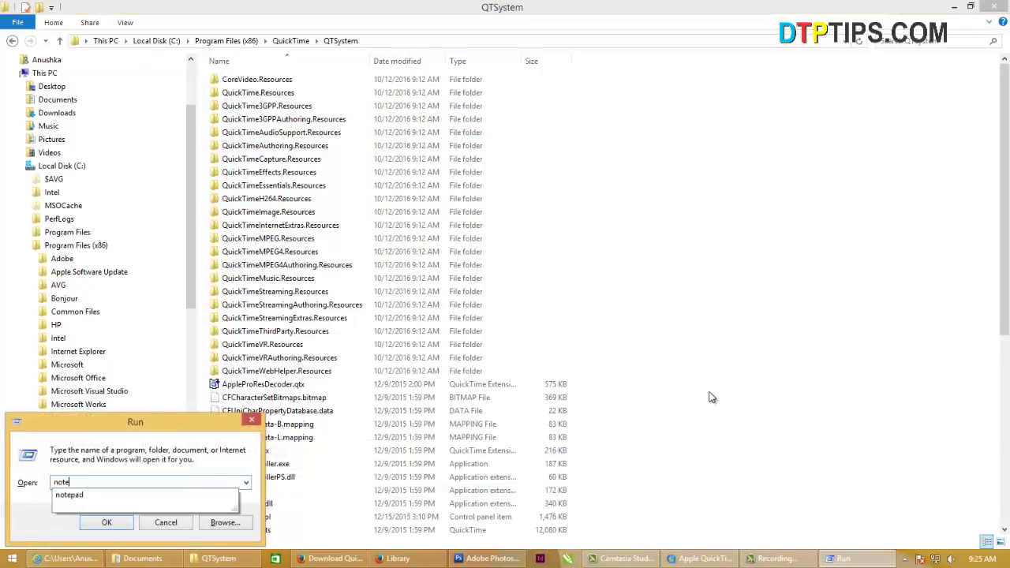
{"action": "key", "text": "Down"}
{"action": "key", "text": "Return"}
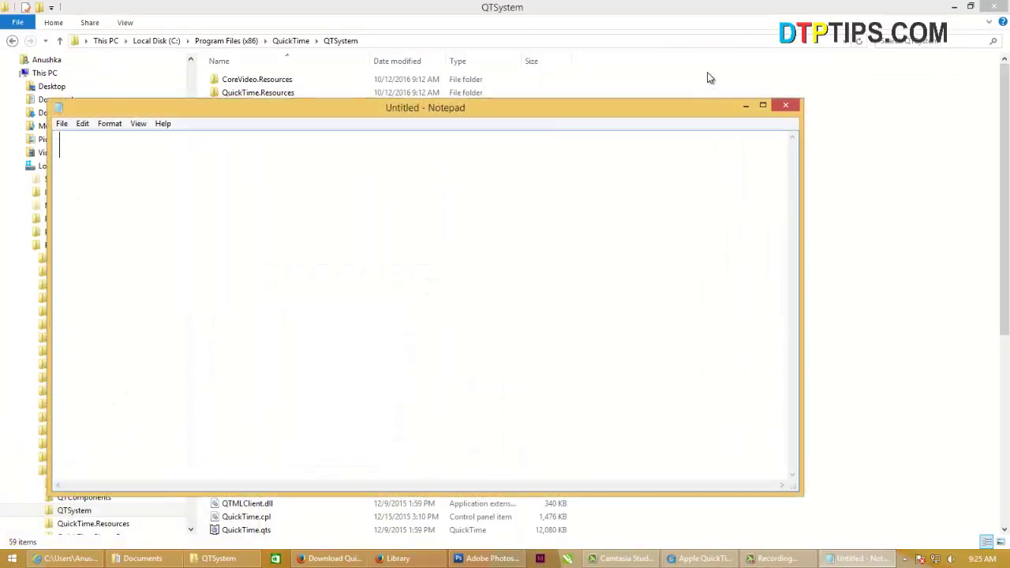
{"action": "left_click_drag", "start_coordinate": [48, 224], "coordinate": [574, 225]}
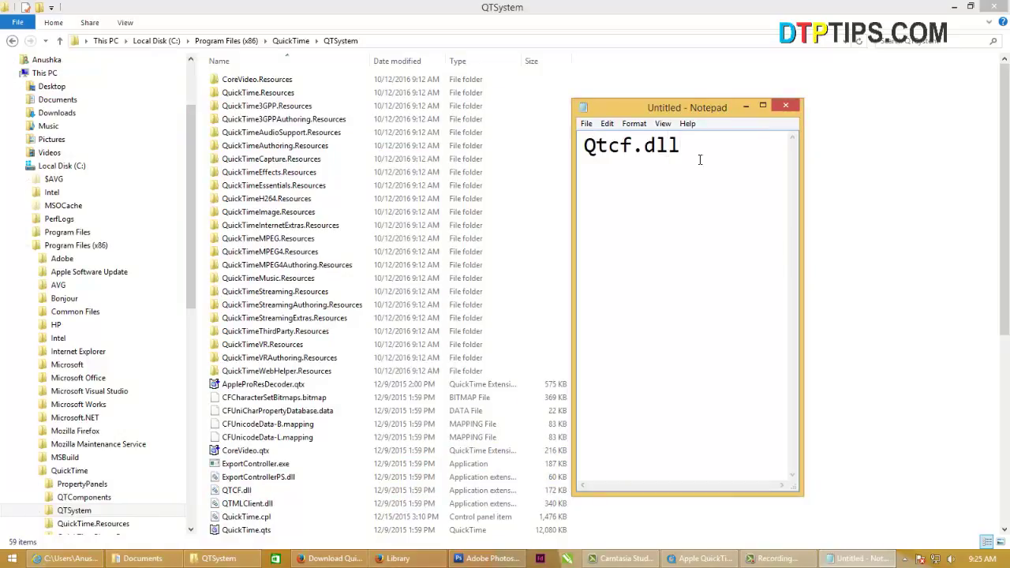
{"action": "key", "text": "ctrl+a"}
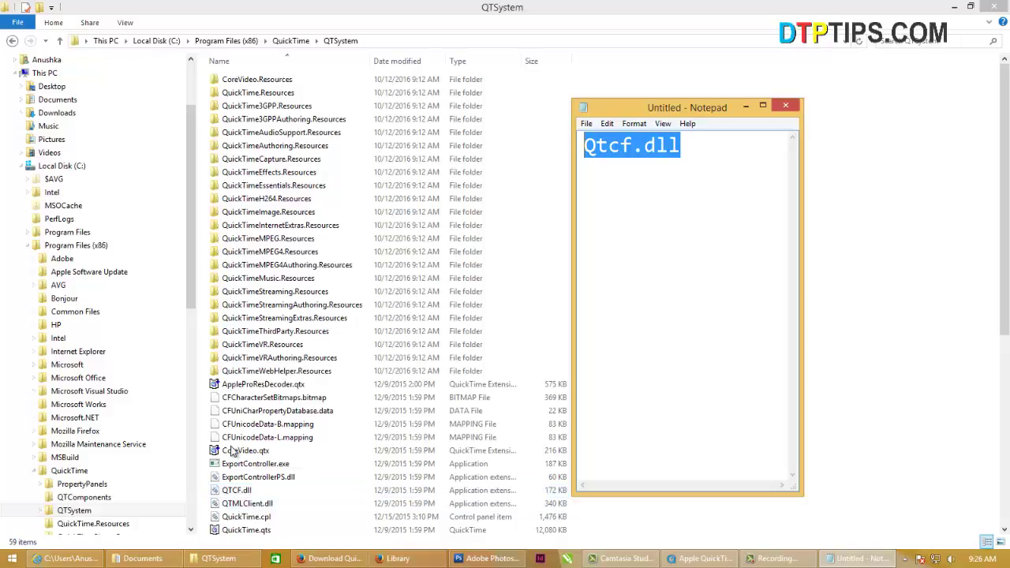
{"action": "left_click", "coordinate": [237, 491]}
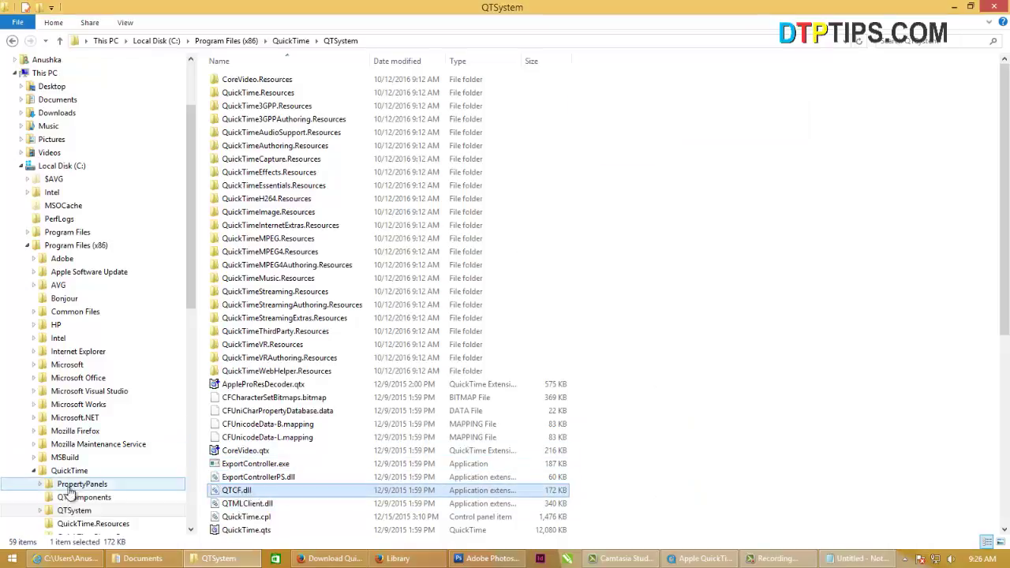
{"action": "left_click", "coordinate": [62, 258]}
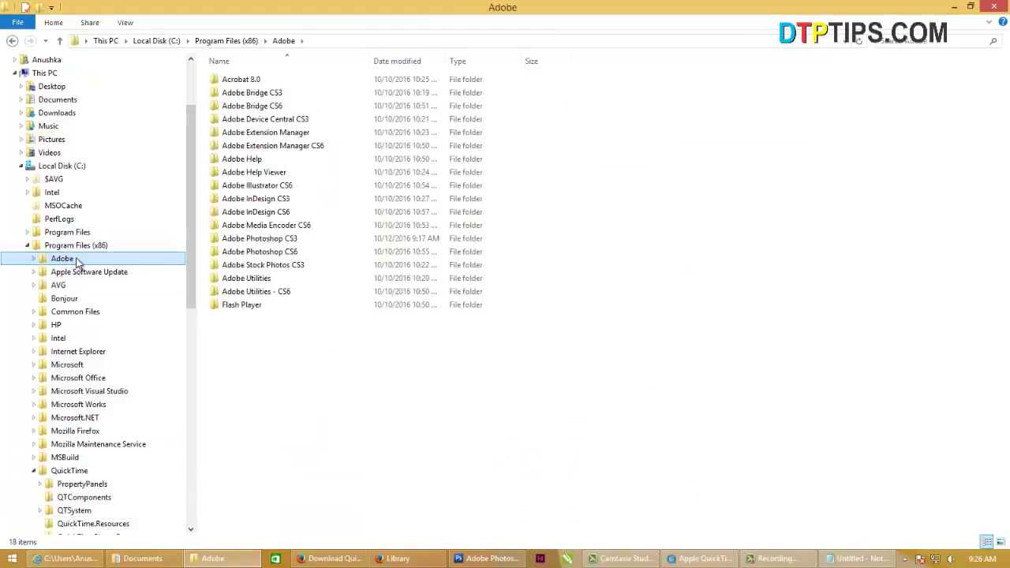
- Confirm QTCF.dll dated 12/9/2015 is in the Adobe Photoshop CS3 folder, then minimize Explorer
{"action": "double_click", "coordinate": [254, 240]}
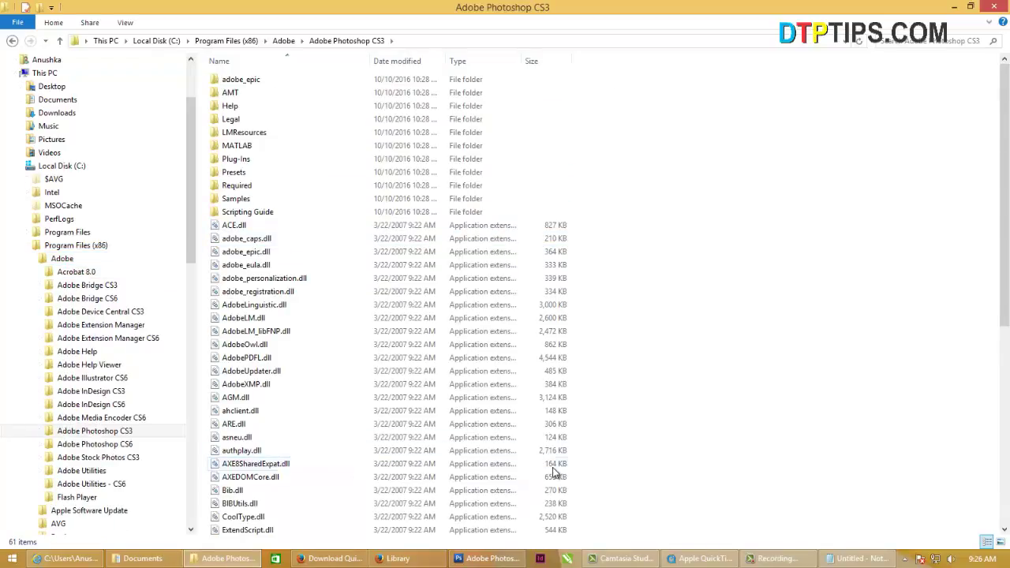
{"action": "scroll", "coordinate": [387, 466], "scroll_direction": "down", "scroll_amount": 6}
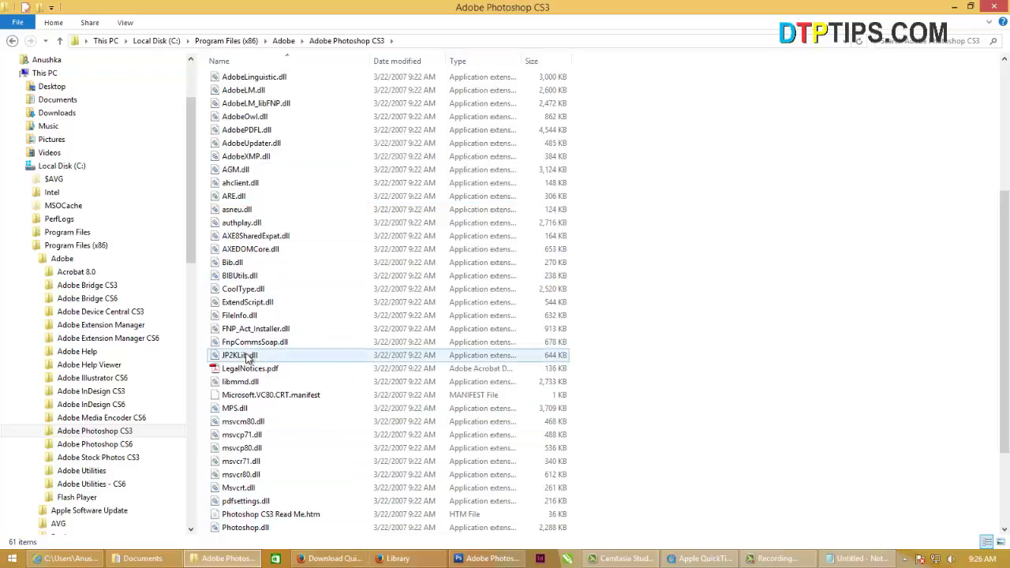
{"action": "scroll", "coordinate": [295, 496], "scroll_direction": "down", "scroll_amount": 3}
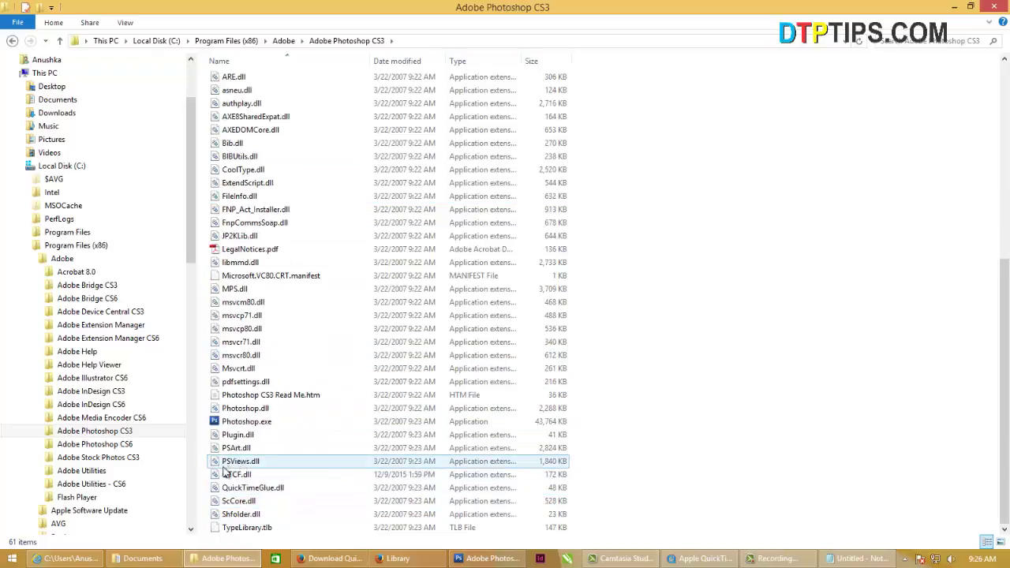
{"action": "left_click", "coordinate": [493, 559]}
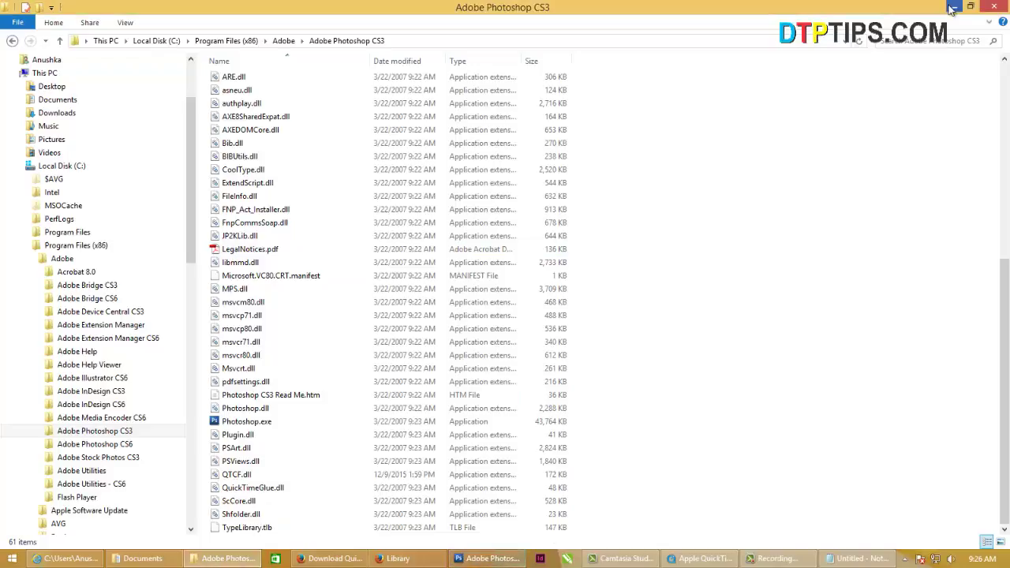
{"action": "left_click", "coordinate": [954, 6]}
- Return to Photoshop and switch to the Untitled-3 video-frame document
{"action": "left_click", "coordinate": [493, 559]}
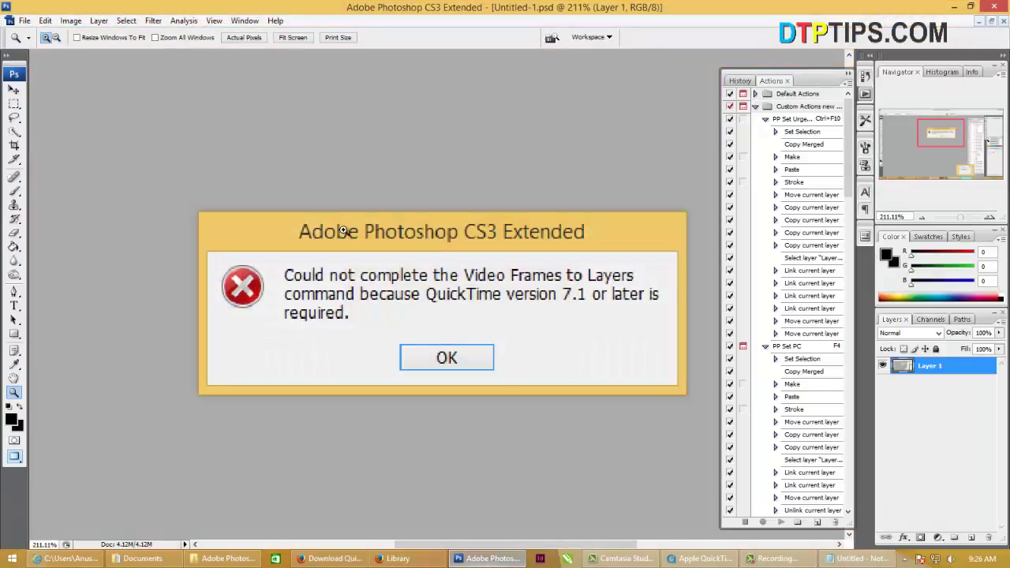
{"action": "left_click", "coordinate": [245, 21]}
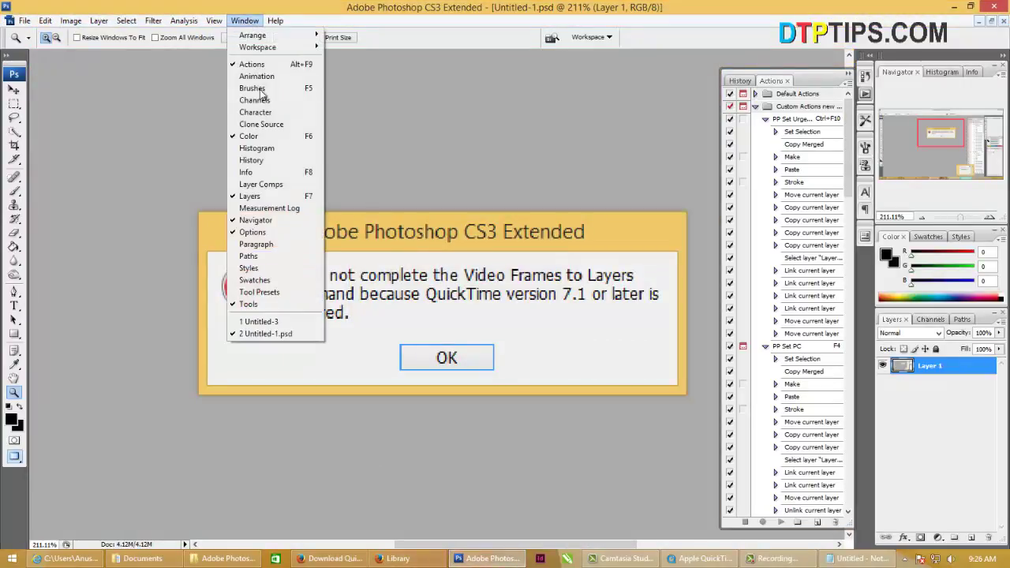
{"action": "left_click", "coordinate": [285, 320]}
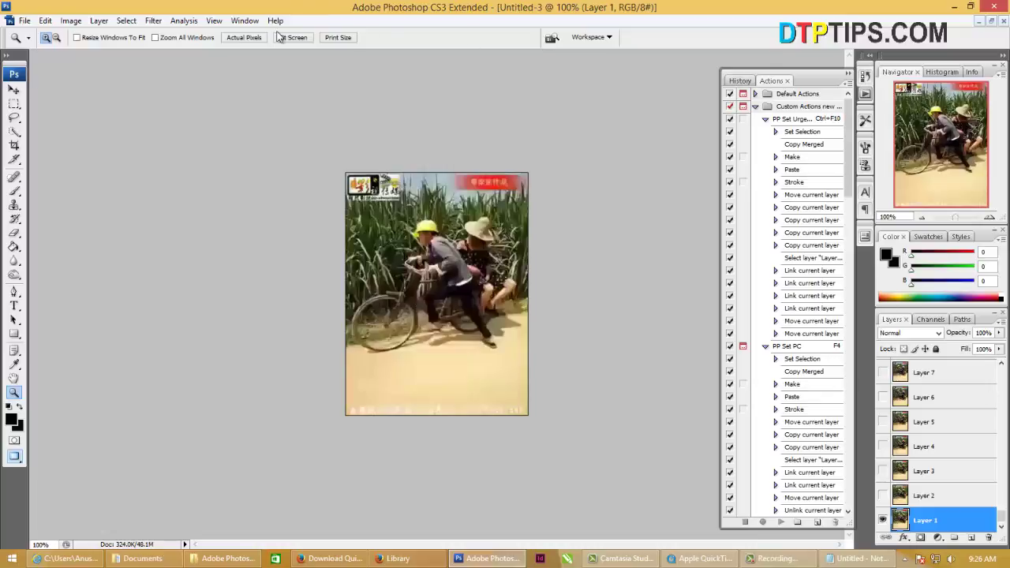
{"action": "left_click", "coordinate": [25, 20]}
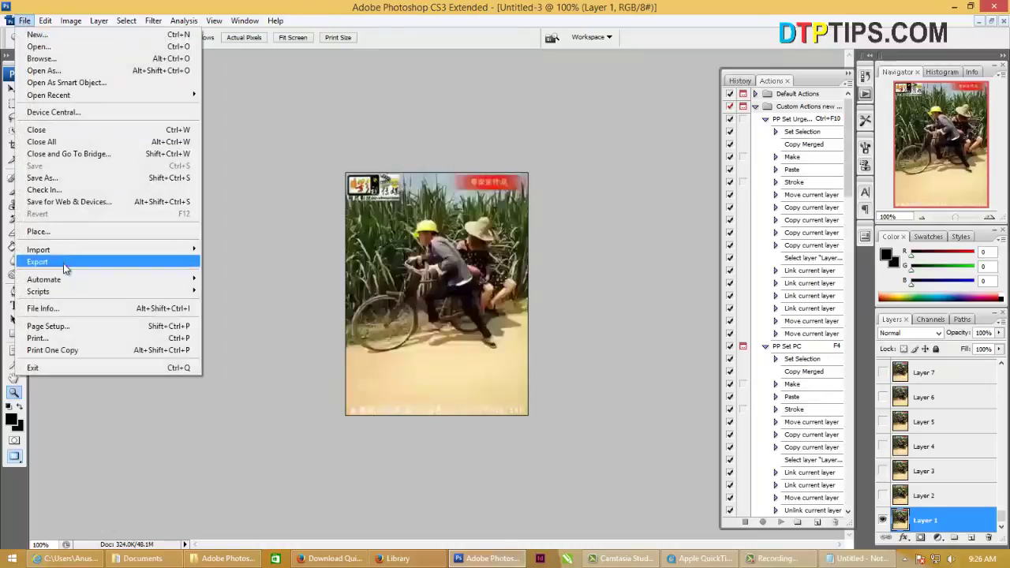
- Set the Save for Web GIF optimization to the Restrictive (Web) colour palette
{"action": "left_click", "coordinate": [58, 204]}
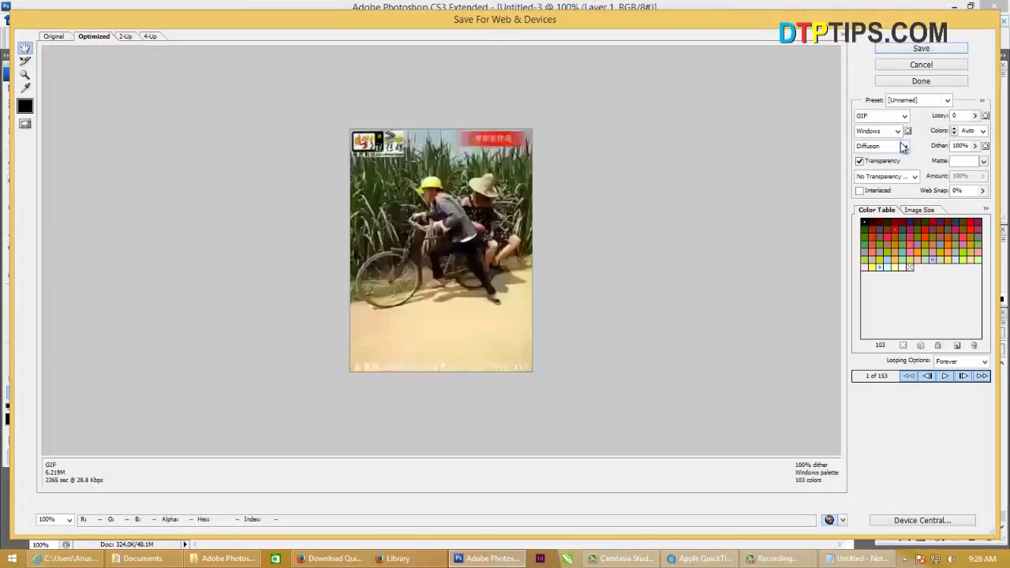
{"action": "left_click", "coordinate": [903, 147]}
{"action": "left_click", "coordinate": [897, 119]}
{"action": "left_click", "coordinate": [898, 117]}
{"action": "left_click", "coordinate": [897, 131]}
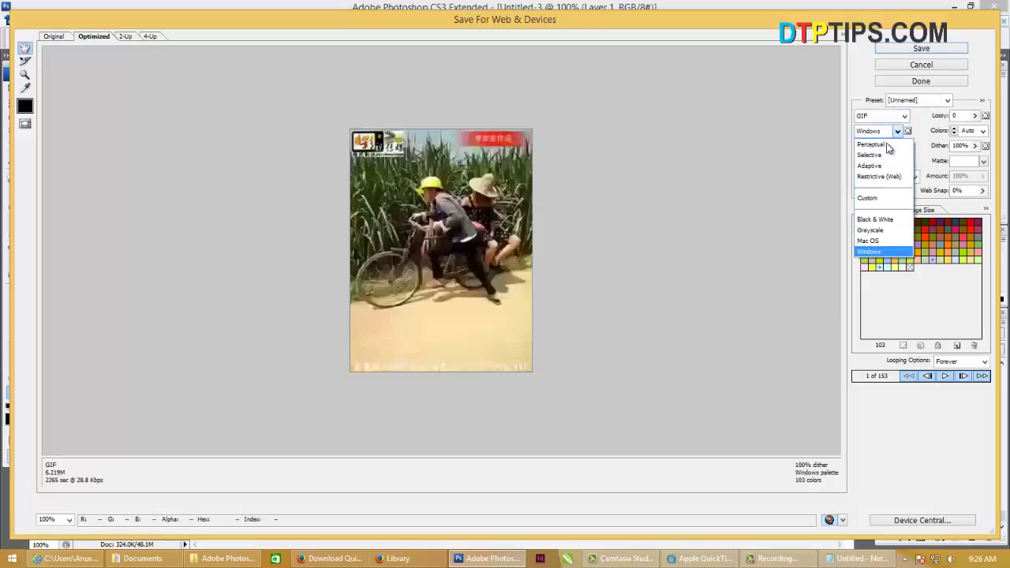
{"action": "left_click", "coordinate": [878, 178]}
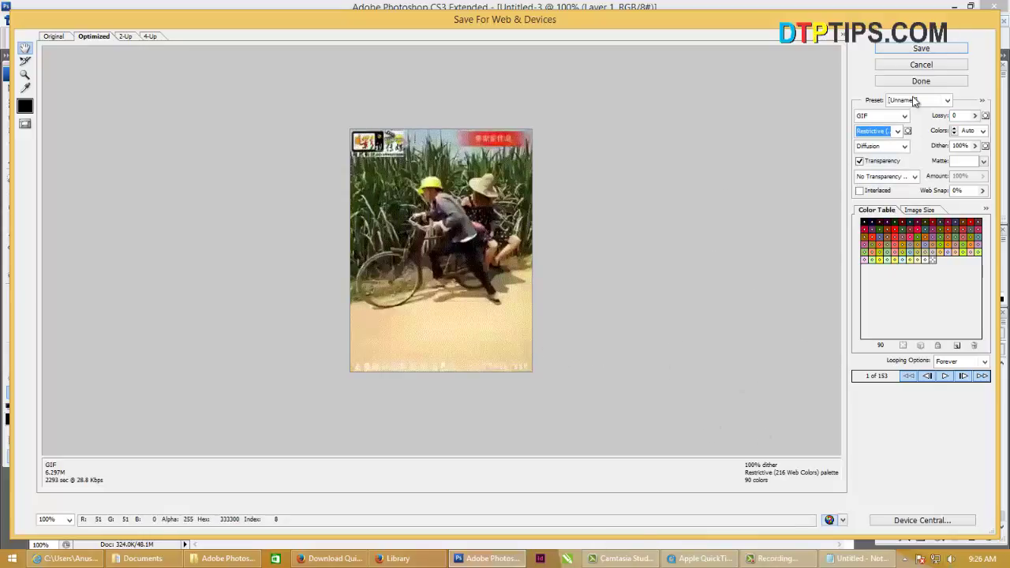
- Save the animation as a GIF named 'Funny Cycing' on the Desktop
{"action": "left_click", "coordinate": [919, 50]}
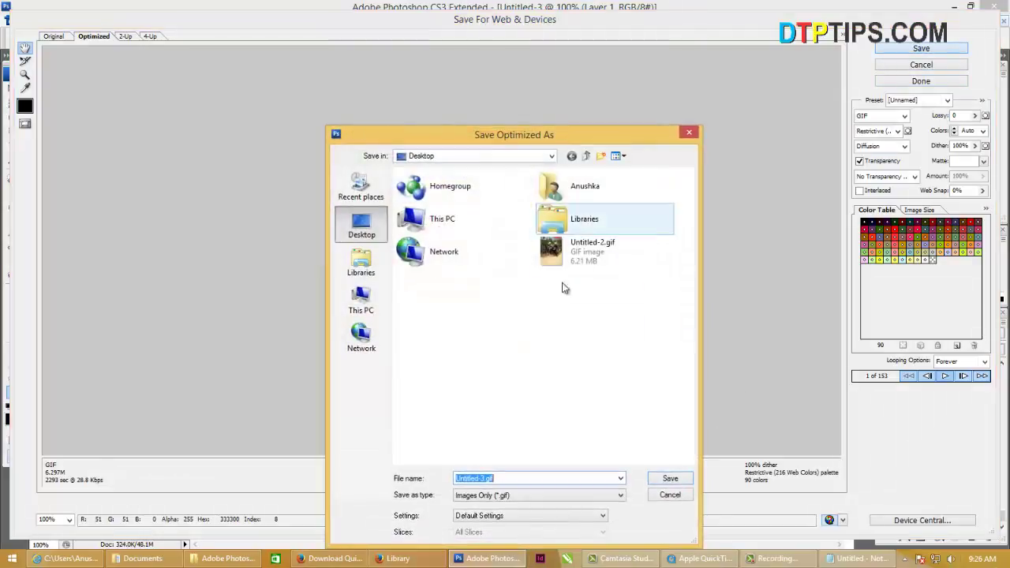
{"action": "key", "text": "BackSpace"}
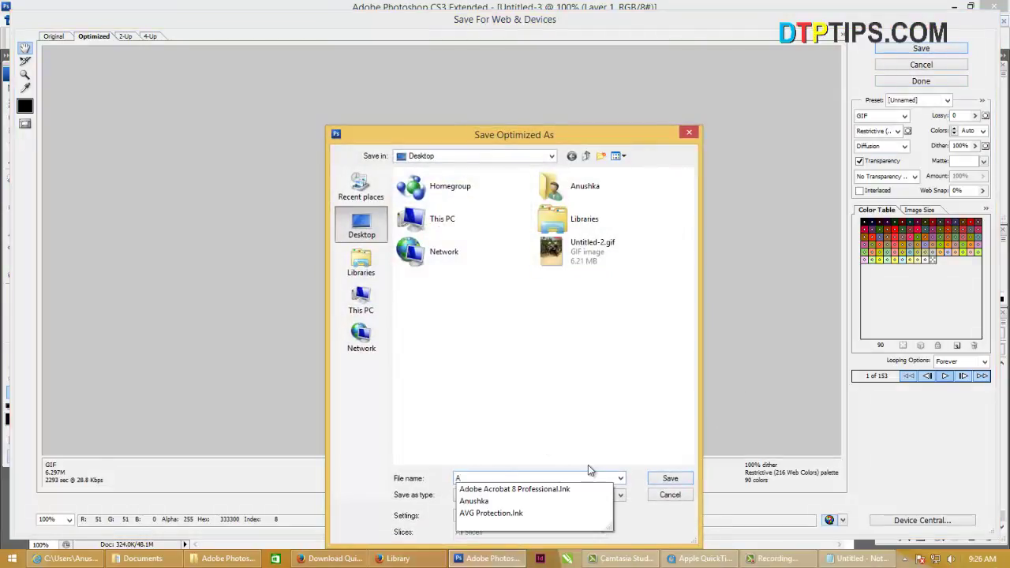
{"action": "type", "text": "Cycin"}
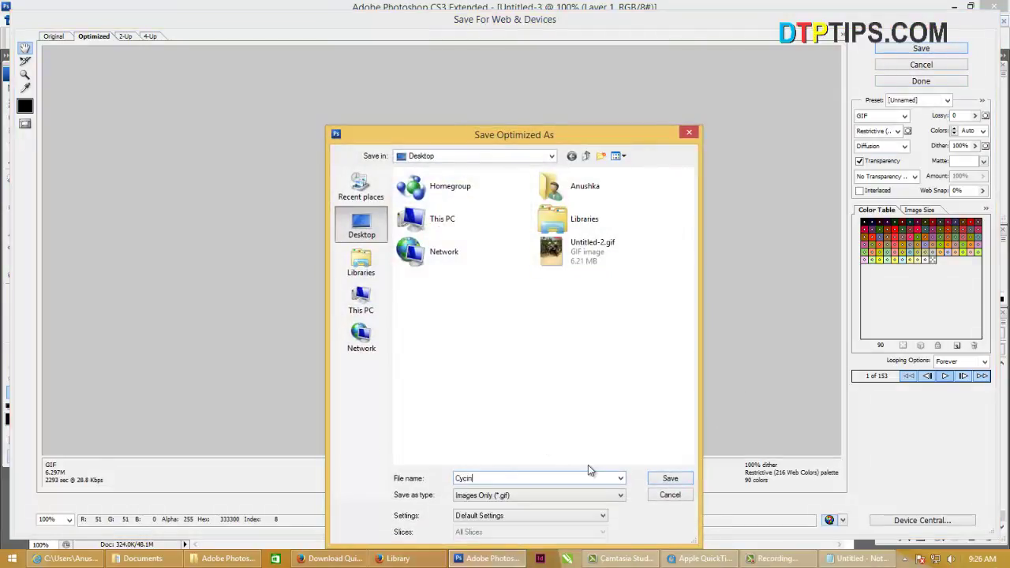
{"action": "type", "text": "g"}
{"action": "key", "text": "Home"}
{"action": "type", "text": "Funny"}
{"action": "left_click", "coordinate": [669, 479]}
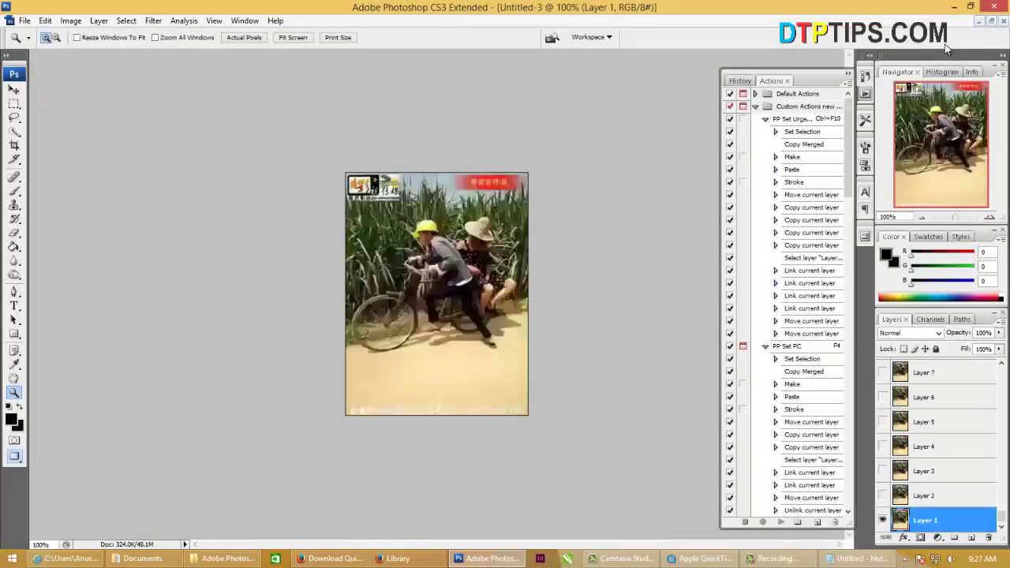
- Minimize Photoshop and open Funny-Cycing.gif from the desktop to play it in Internet Explorer
{"action": "left_click", "coordinate": [957, 6]}
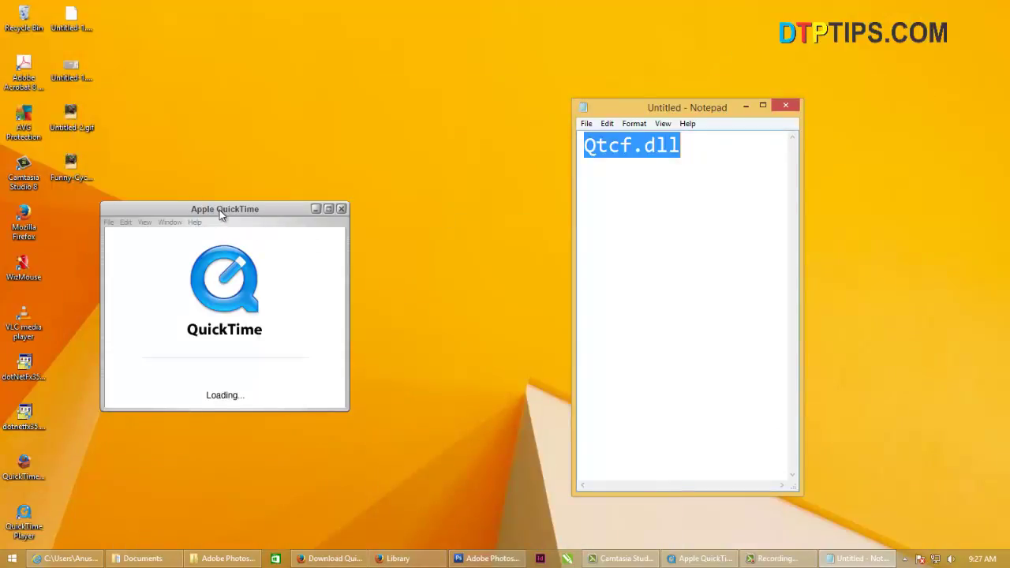
{"action": "left_click_drag", "start_coordinate": [219, 210], "coordinate": [919, 236]}
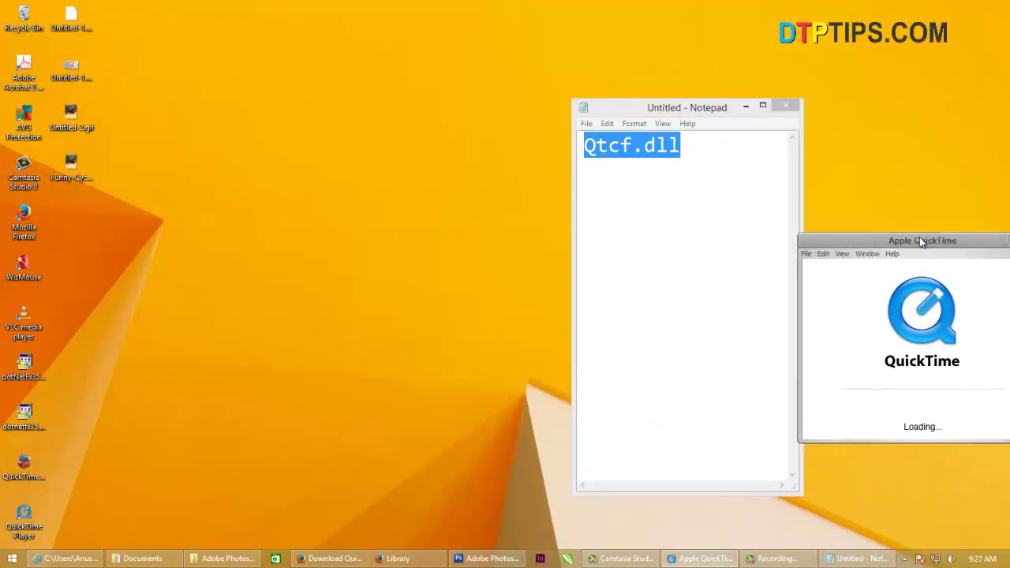
{"action": "double_click", "coordinate": [73, 172]}
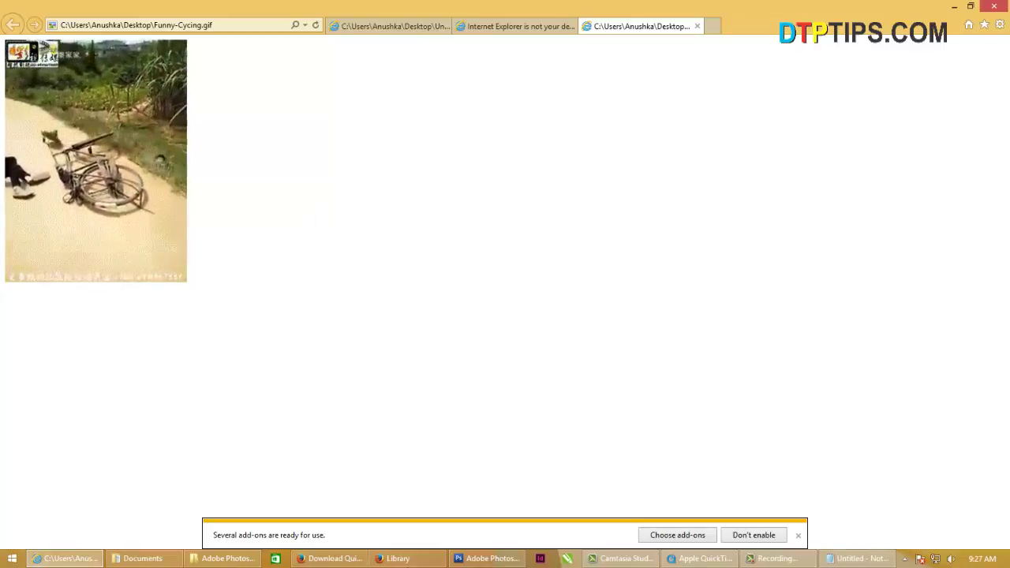
- Switch to Firefox's DTPTIPS.COM YouTube tab and open a new browser tab
{"action": "left_click", "coordinate": [331, 558]}
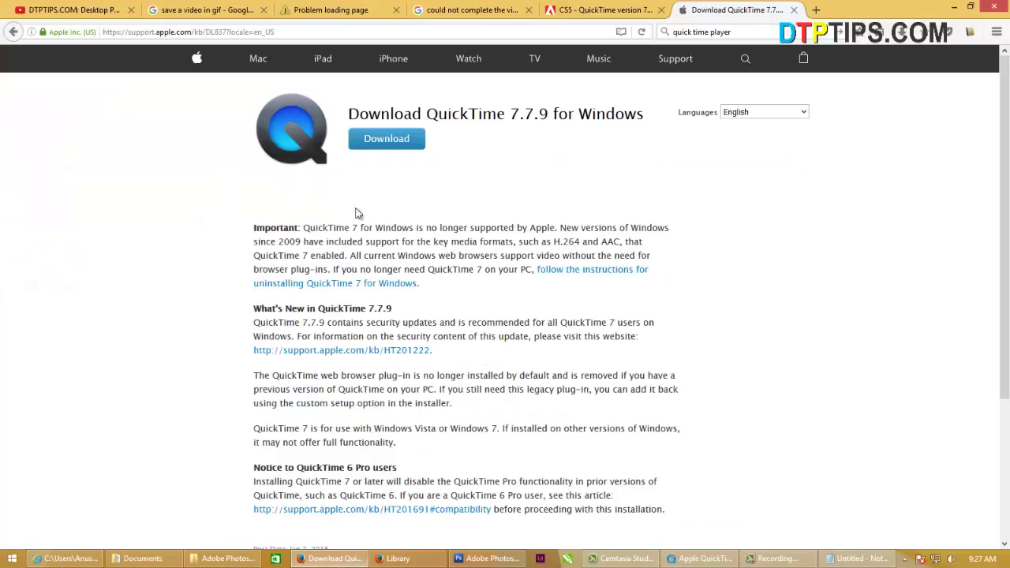
{"action": "left_click", "coordinate": [63, 11]}
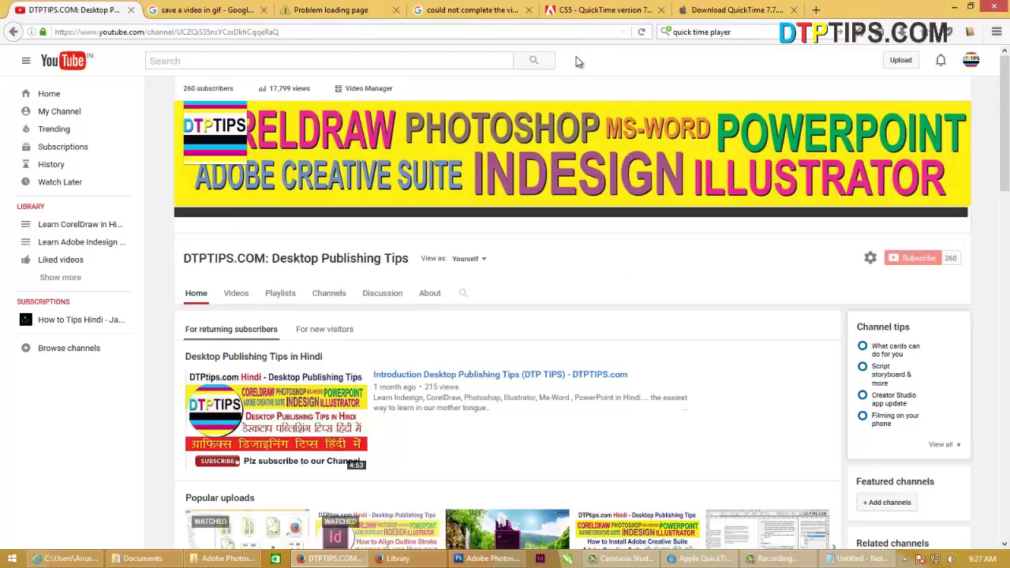
{"action": "key", "text": "ctrl+t"}
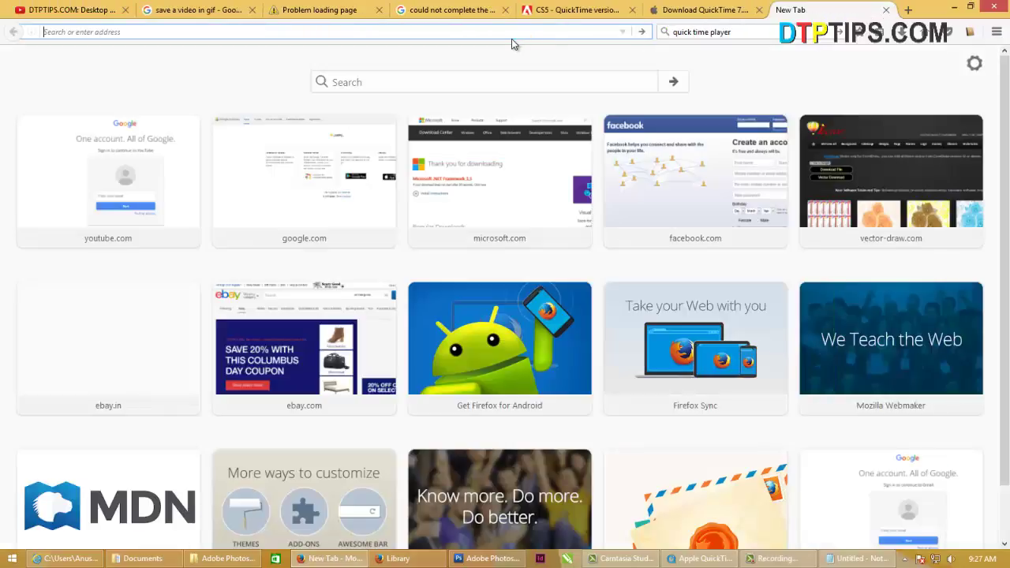
- Load youtube.com and start entering the 'desktop publishing' search
{"action": "type", "text": "youtubv"}
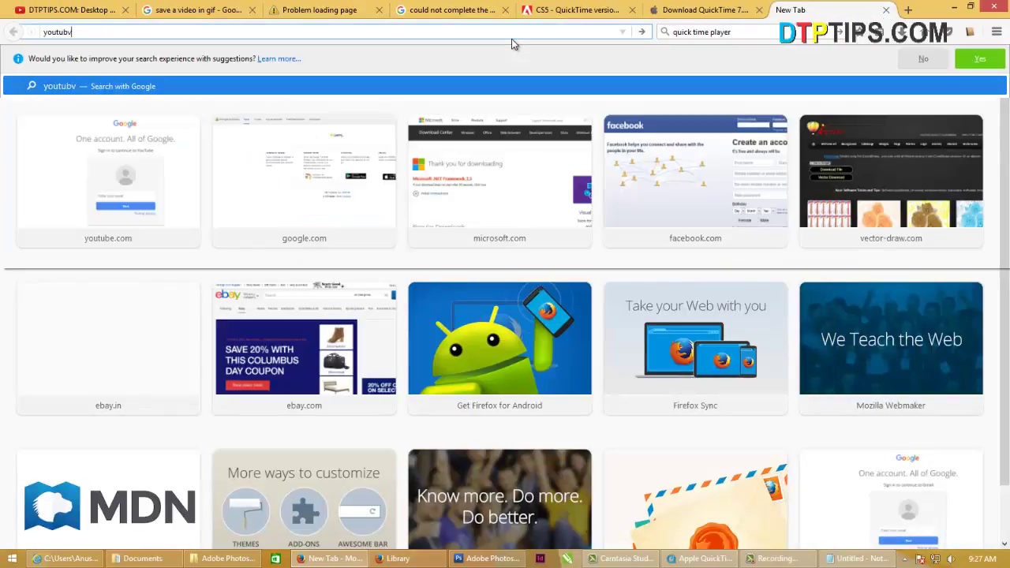
{"action": "key", "text": "Down"}
{"action": "key", "text": "Up"}
{"action": "key", "text": "Up"}
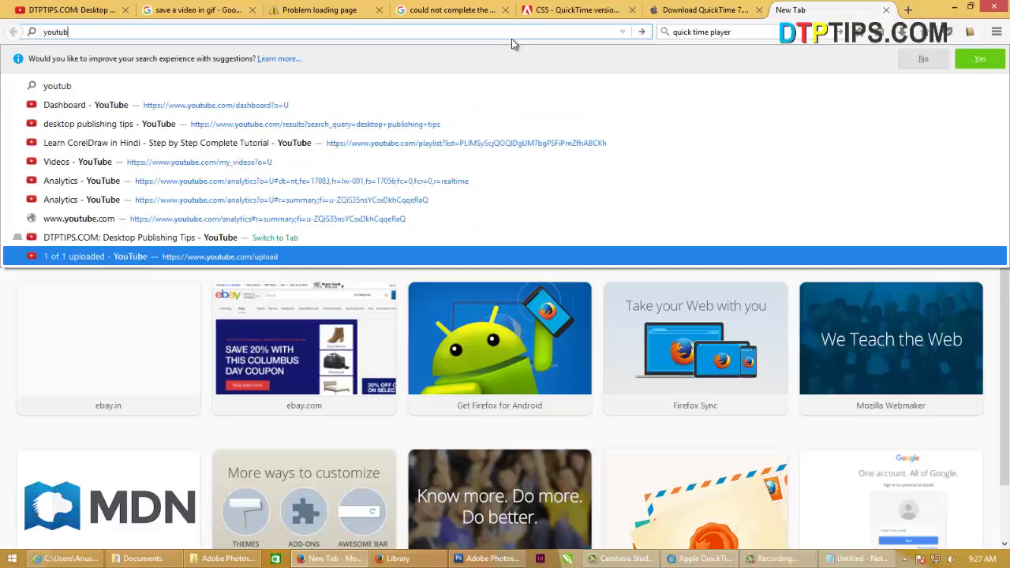
{"action": "type", "text": "e.com/"}
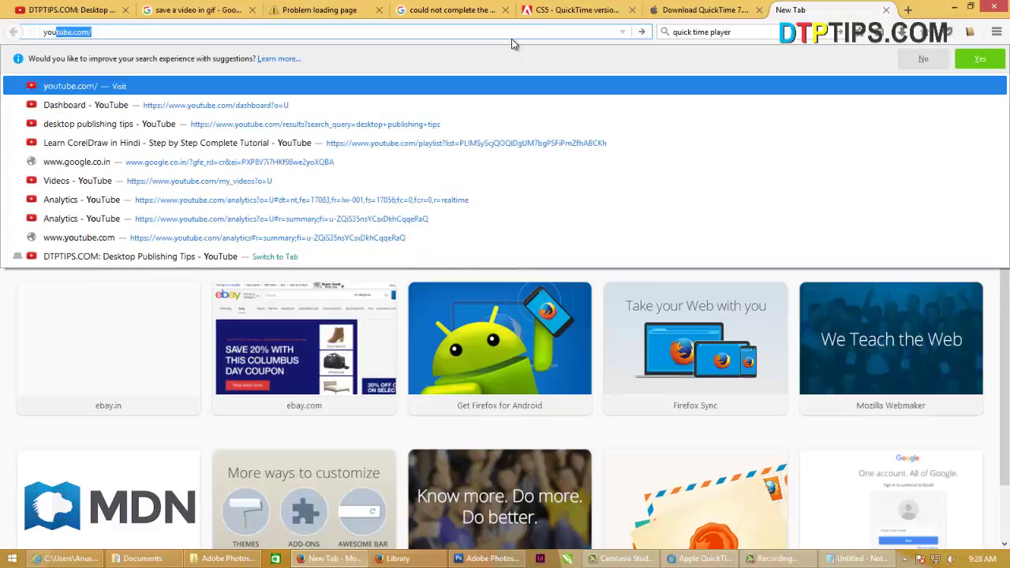
{"action": "key", "text": "Return"}
{"action": "type", "text": "desk"}
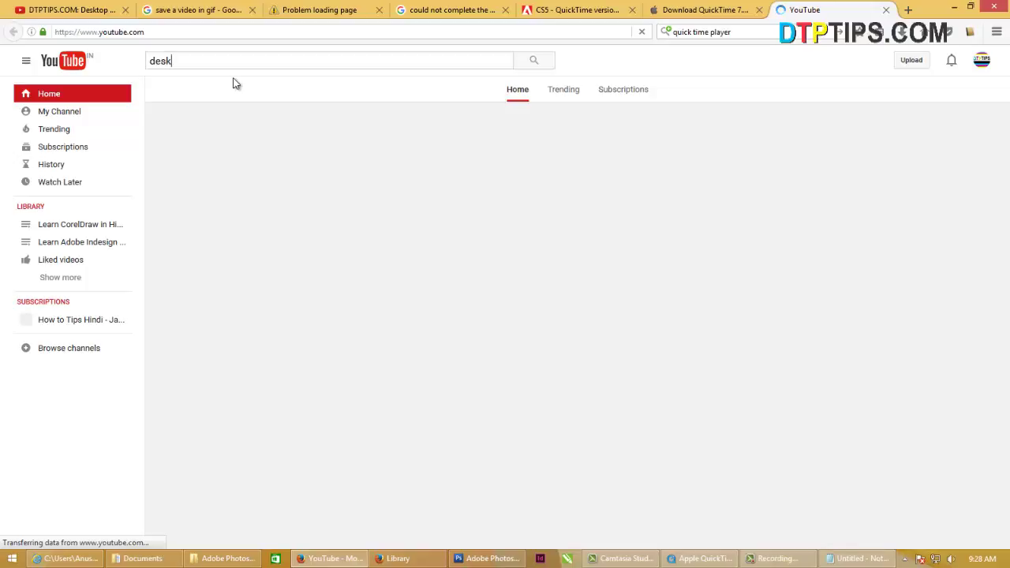
{"action": "type", "text": "top publi"}
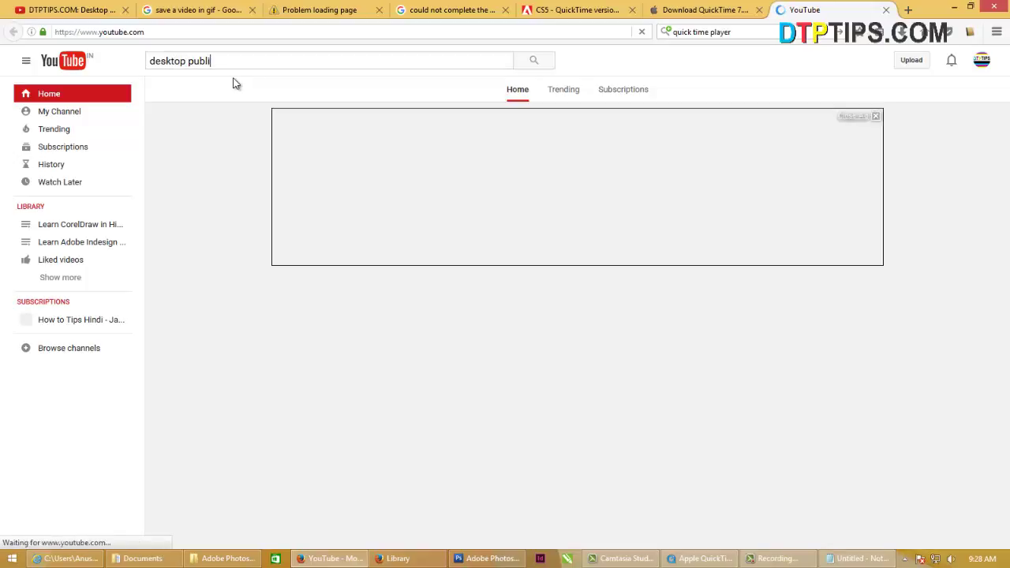
{"action": "type", "text": "shing tips"}
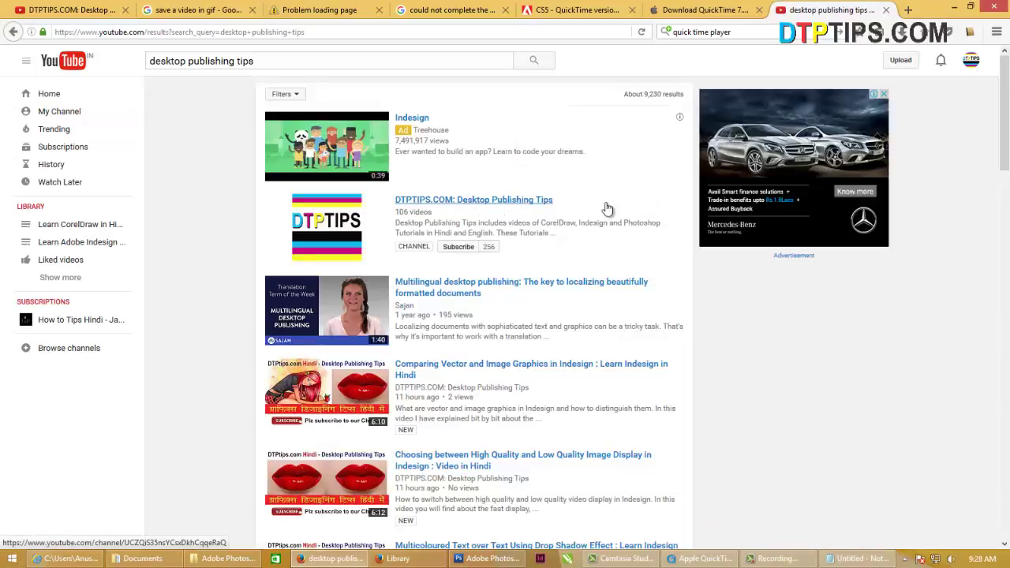
- Open the DTPTIPS.COM: Desktop Publishing Tips channel page and scroll through it back to the top
{"action": "left_click", "coordinate": [486, 203]}
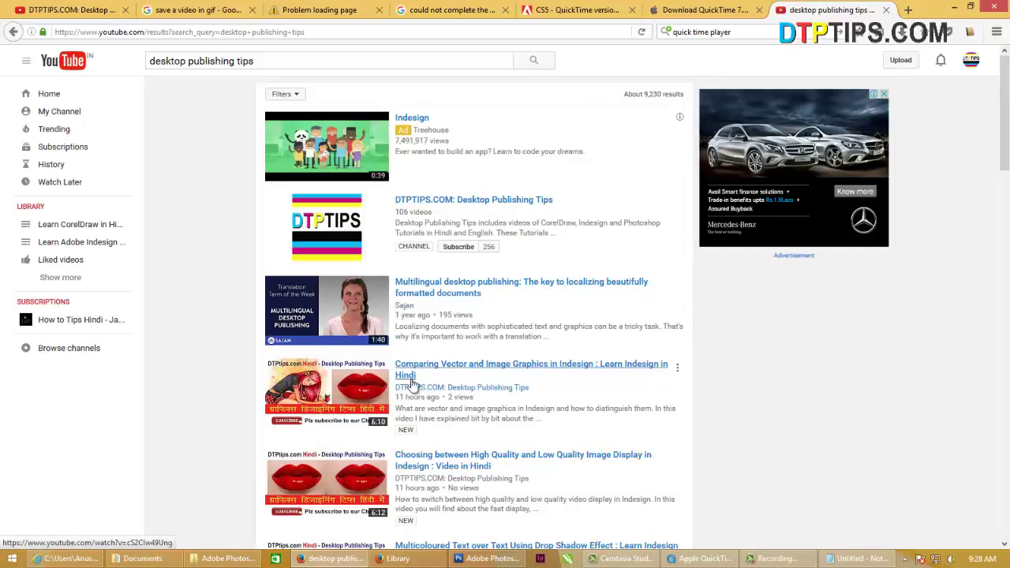
{"action": "scroll", "coordinate": [406, 481], "scroll_direction": "down", "scroll_amount": 2}
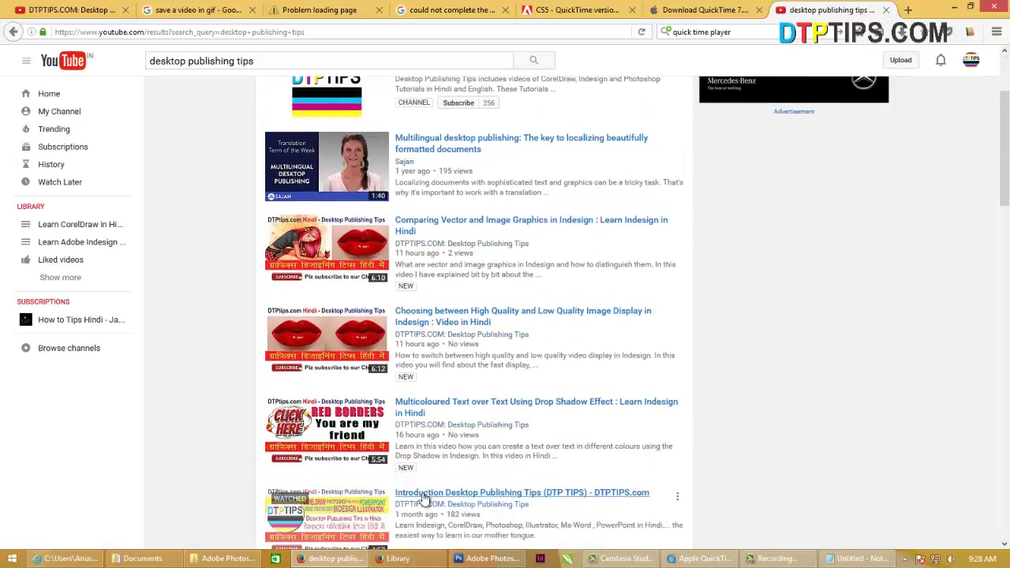
{"action": "scroll", "coordinate": [417, 500], "scroll_direction": "down", "scroll_amount": 1}
{"action": "scroll", "coordinate": [422, 309], "scroll_direction": "up", "scroll_amount": 3}
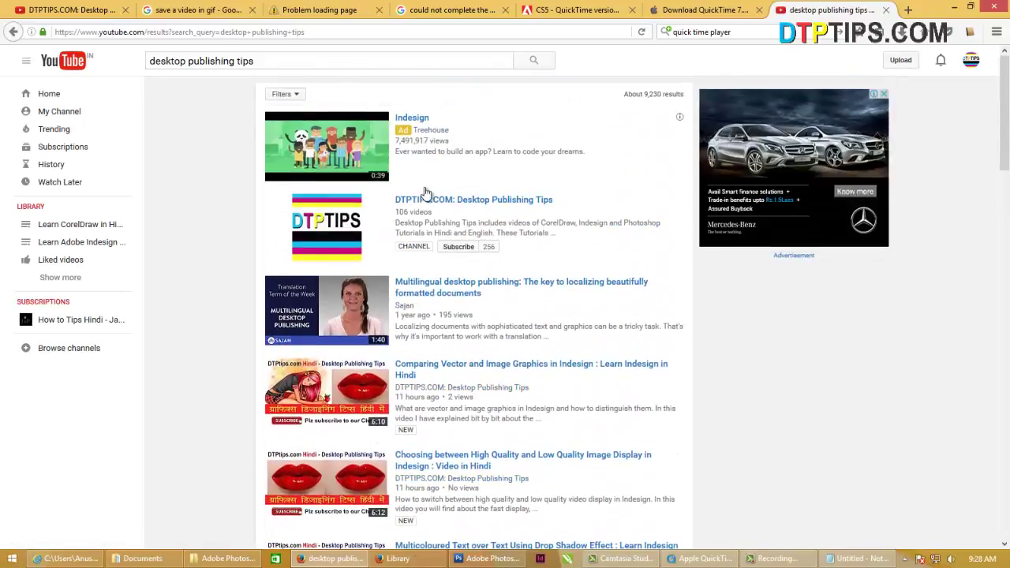
{"action": "left_click", "coordinate": [434, 202]}
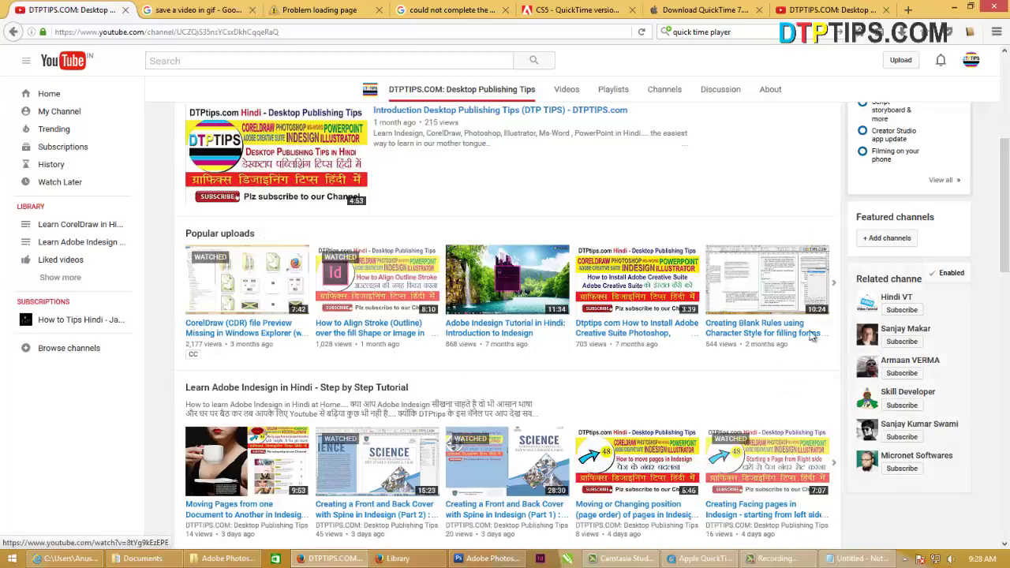
{"action": "scroll", "coordinate": [517, 430], "scroll_direction": "down", "scroll_amount": 3}
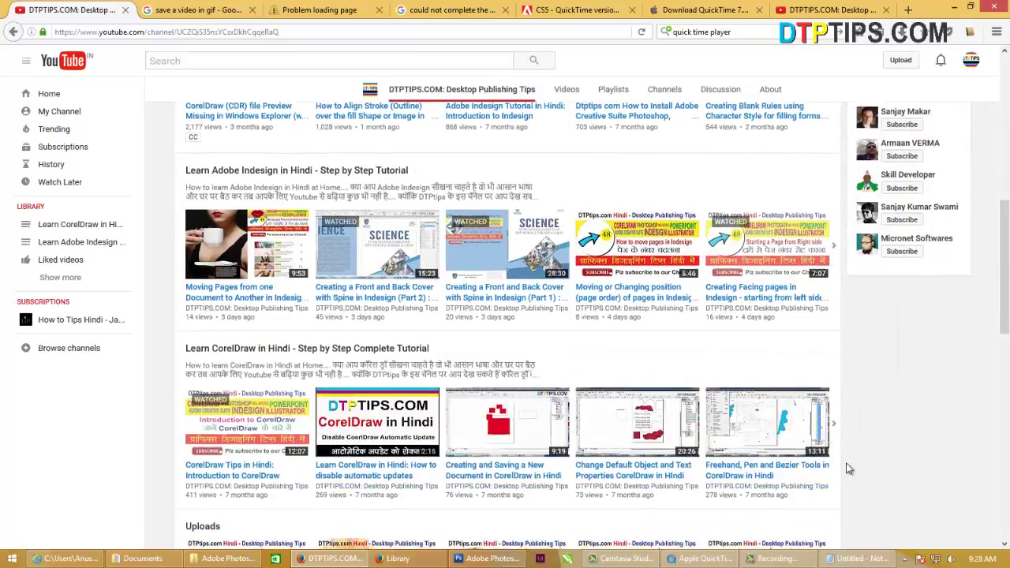
{"action": "scroll", "coordinate": [829, 461], "scroll_direction": "down", "scroll_amount": 4}
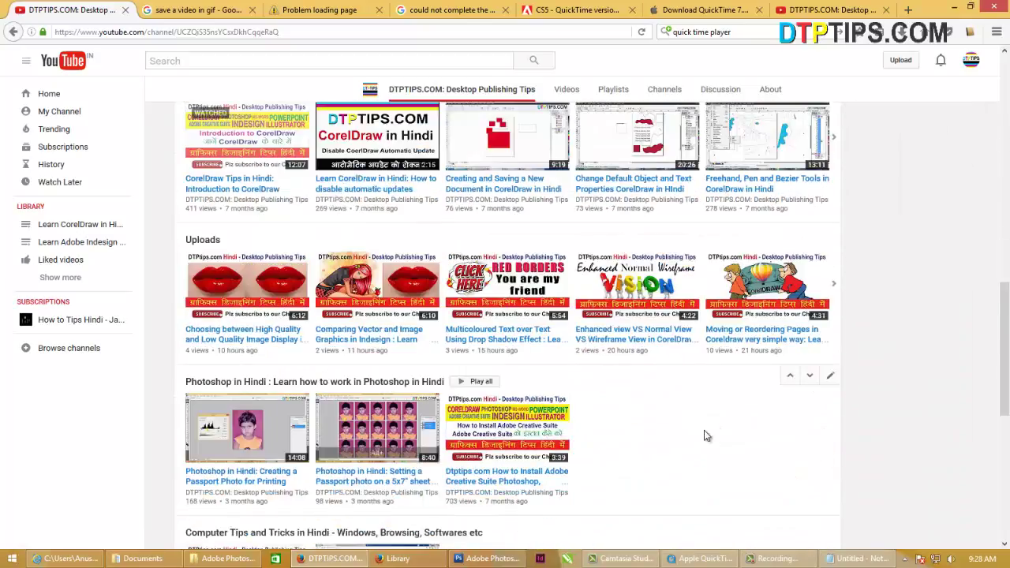
{"action": "scroll", "coordinate": [718, 436], "scroll_direction": "up", "scroll_amount": 3}
{"action": "scroll", "coordinate": [731, 435], "scroll_direction": "up", "scroll_amount": 5}
{"action": "scroll", "coordinate": [731, 435], "scroll_direction": "up", "scroll_amount": 4}
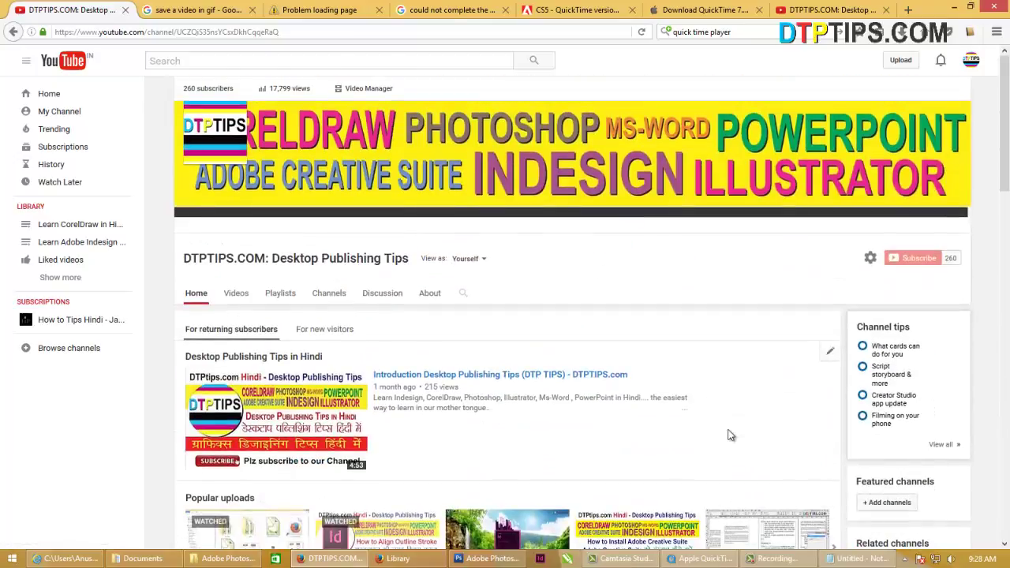